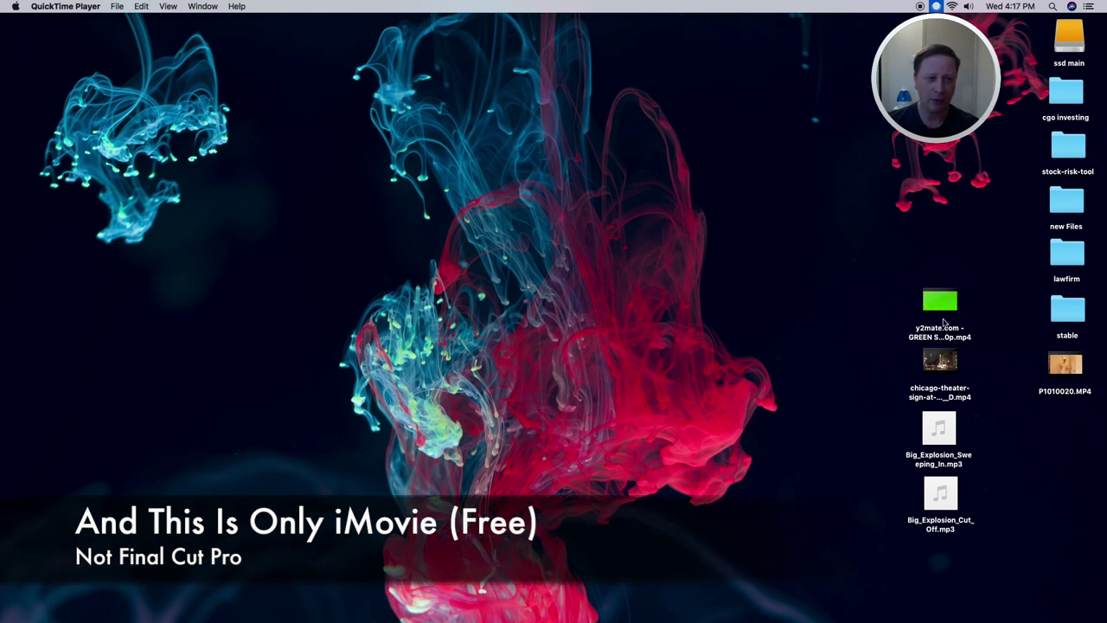
Restore the minimized Chrome window showing the Storyblocks Chicago footage results
mouse_move(943, 302)
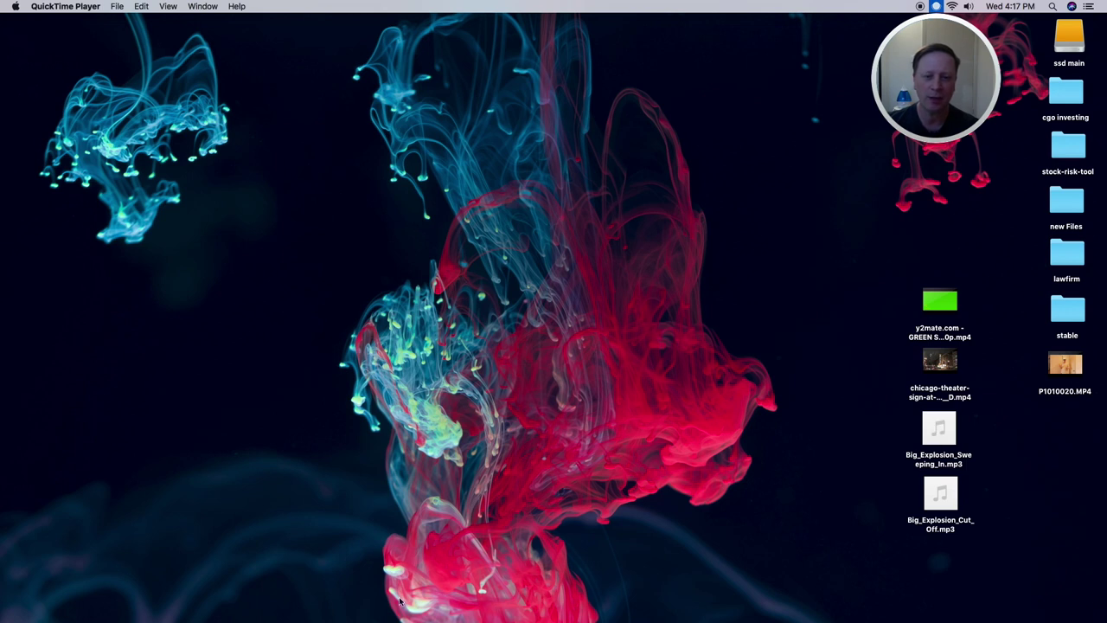
mouse_move(368, 606)
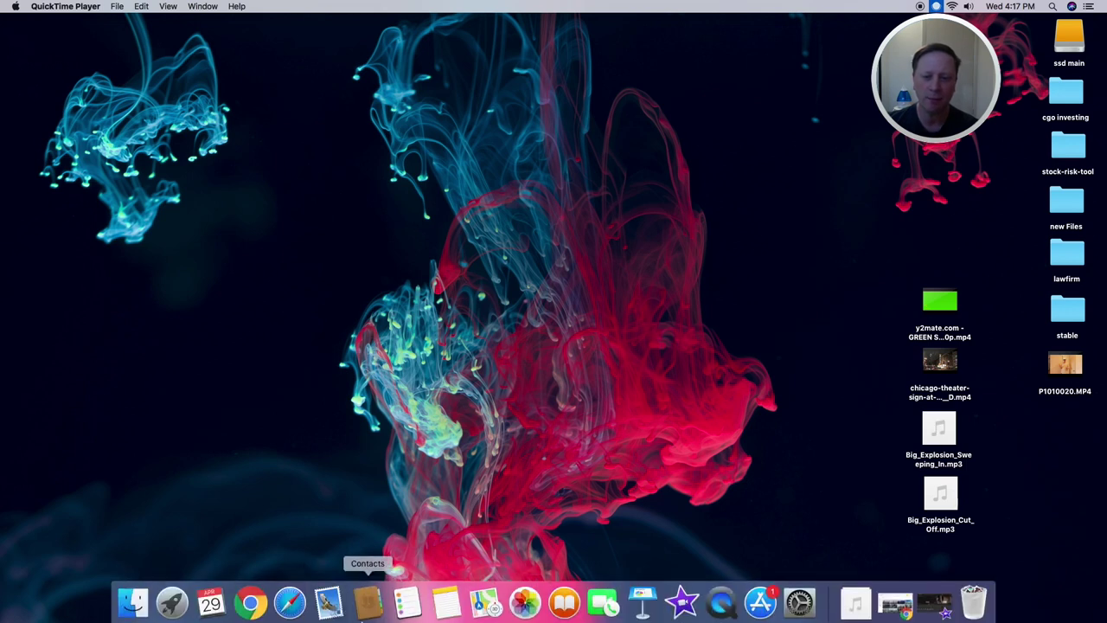
left_click(249, 599)
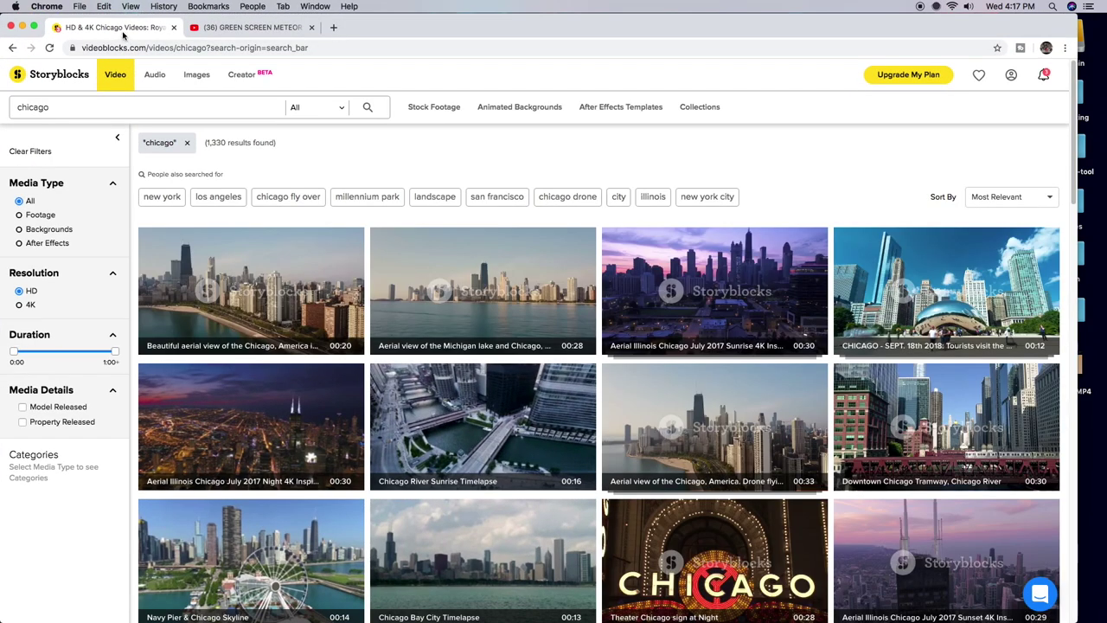
left_click(937, 8)
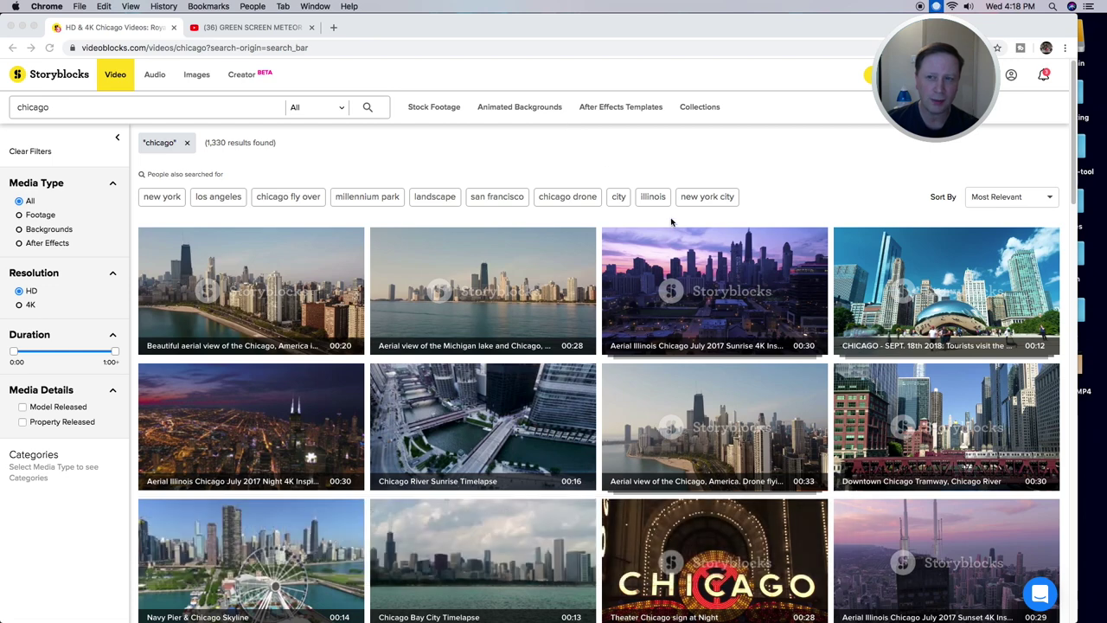
Browse the Chicago video results, then return to the YouTube GREEN SCREEN METEOR CRASH video
scroll(499, 275, "down", 2)
scroll(500, 275, "down", 3)
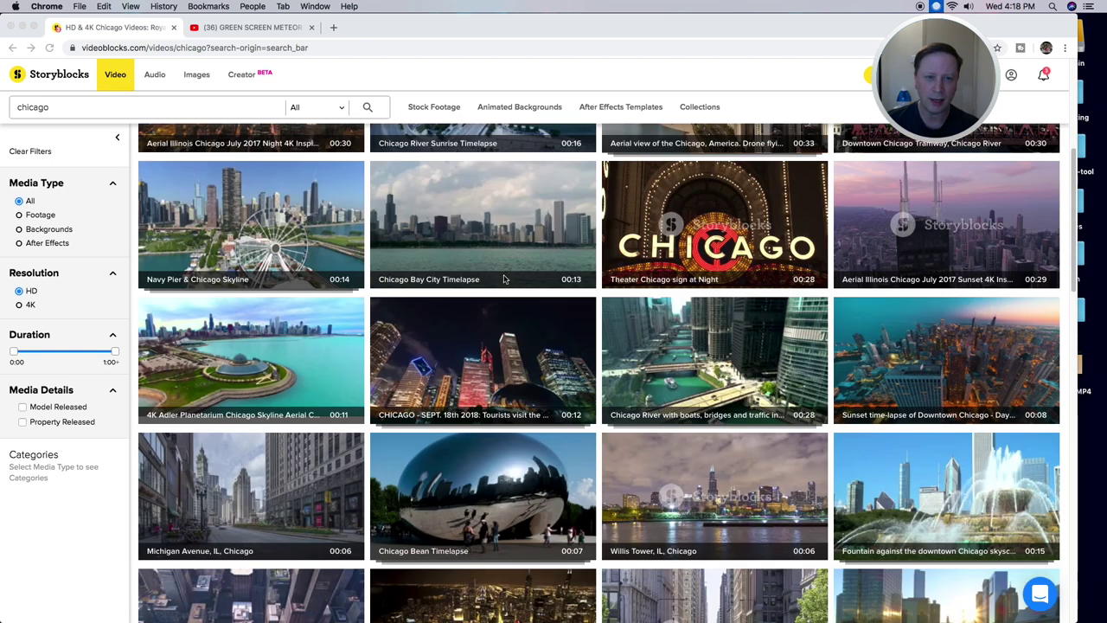
scroll(503, 275, "down", 3)
scroll(504, 274, "down", 2)
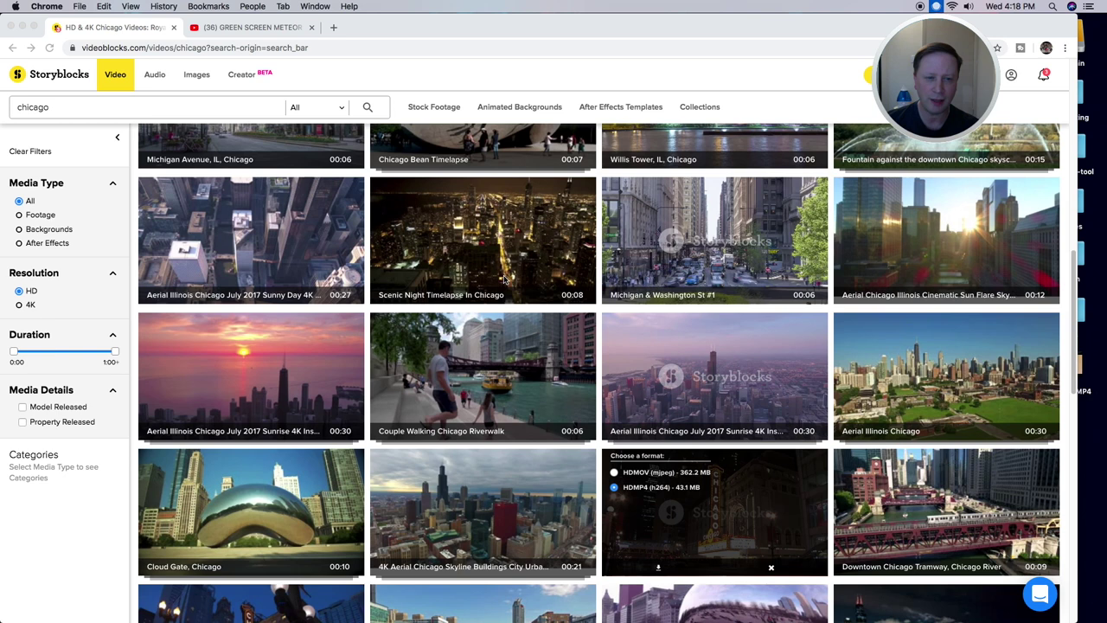
scroll(693, 458, "down", 1)
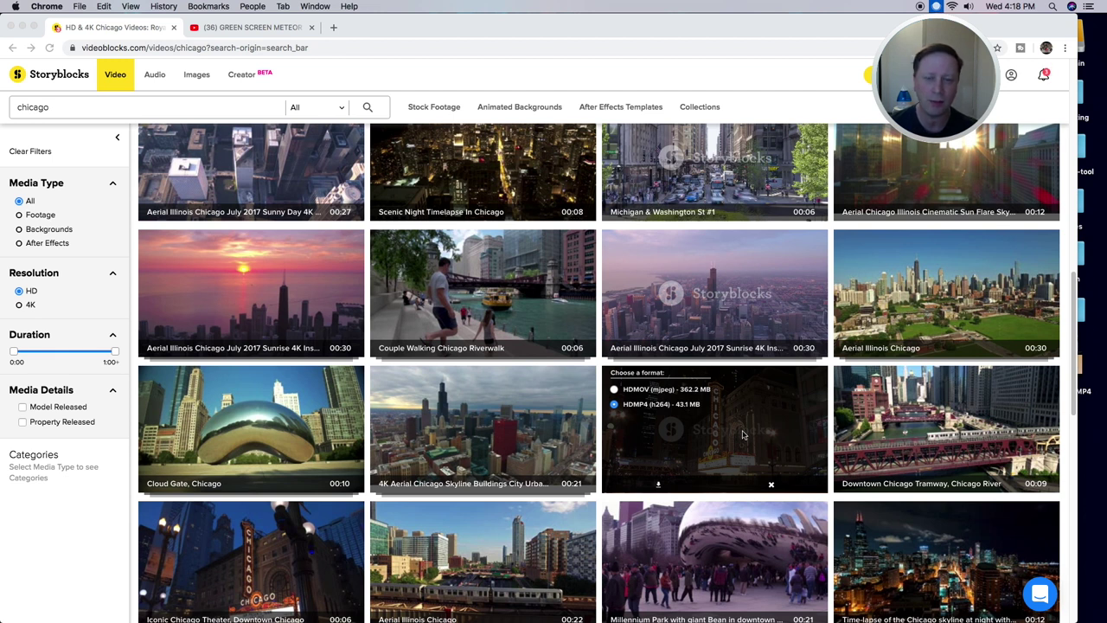
scroll(742, 435, "down", 3)
scroll(779, 389, "up", 7)
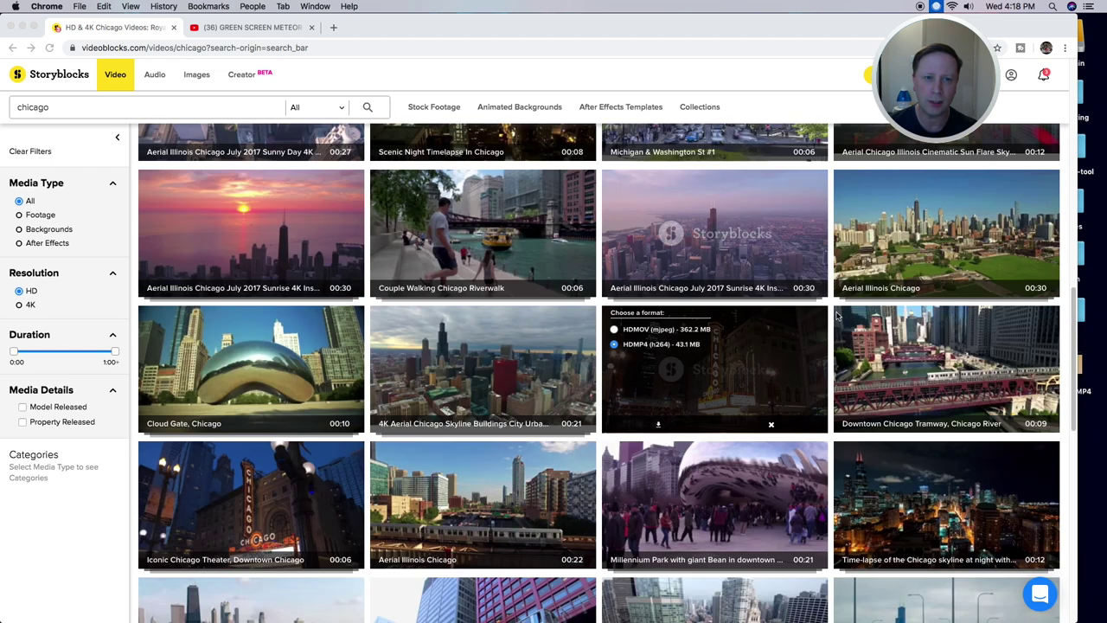
left_click(275, 29)
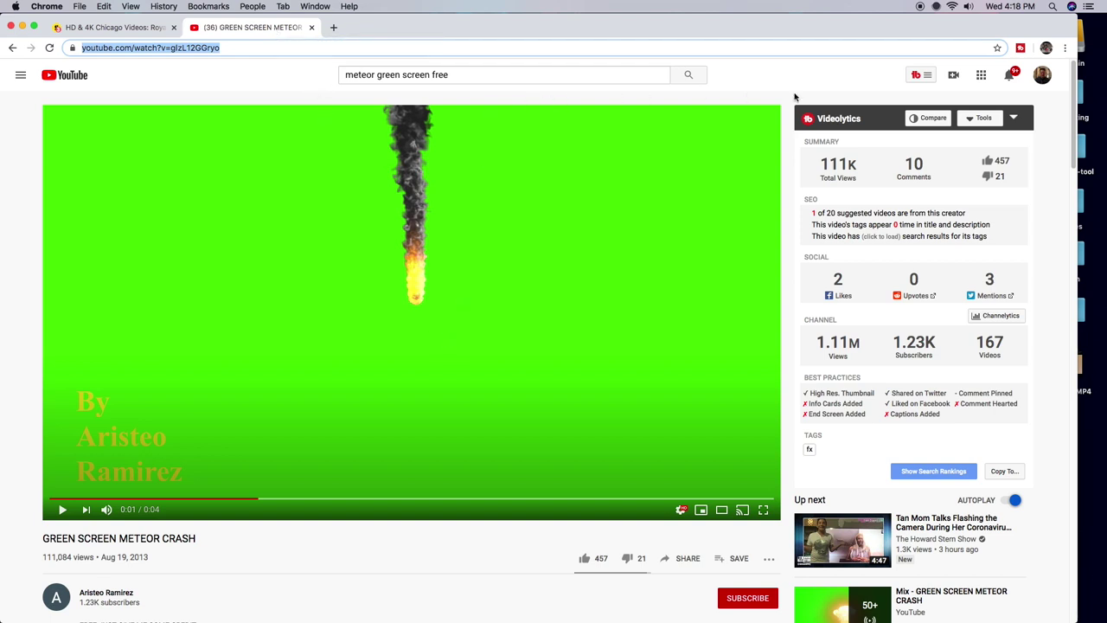
Replace the Storyblocks query with 'green screen' (3,933 results), then go back to the YouTube meteor video
left_click(121, 26)
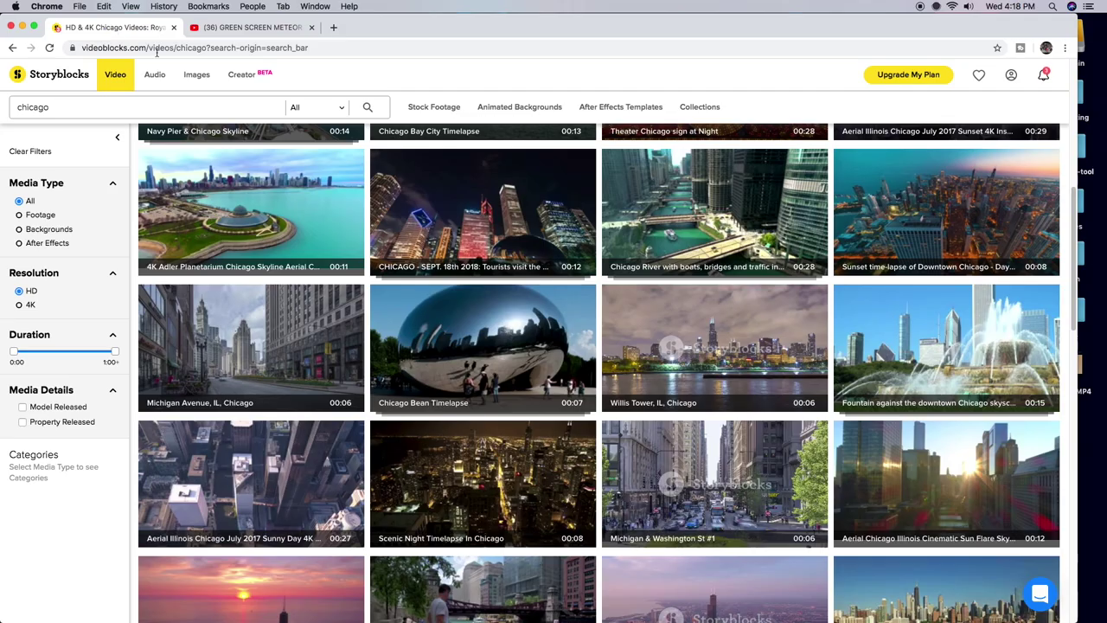
triple_click(199, 108)
type("gree")
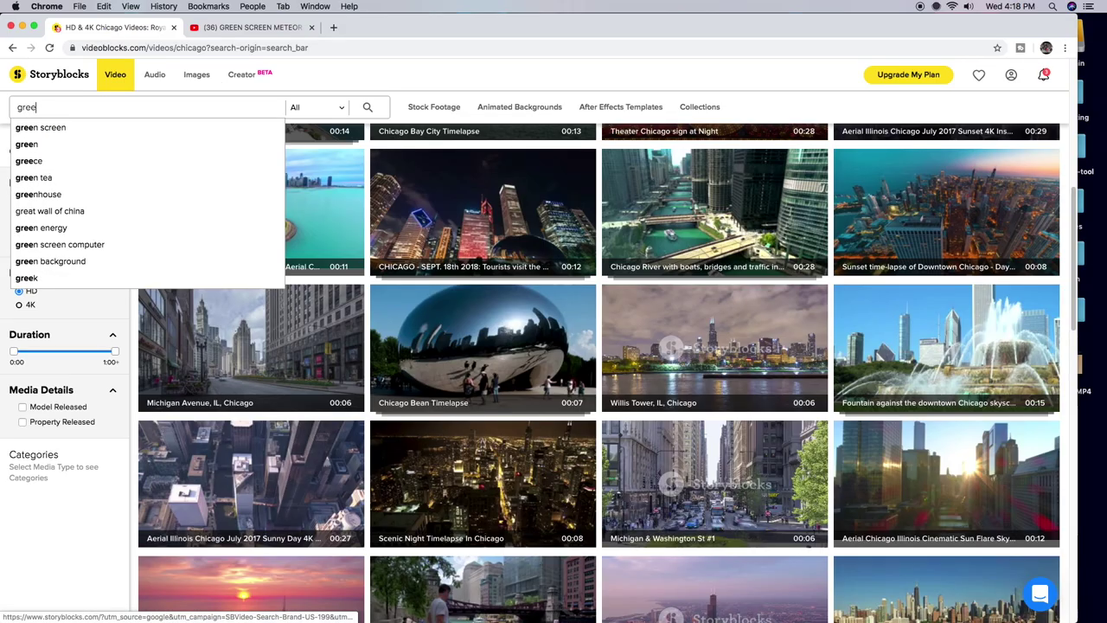
type("n screen")
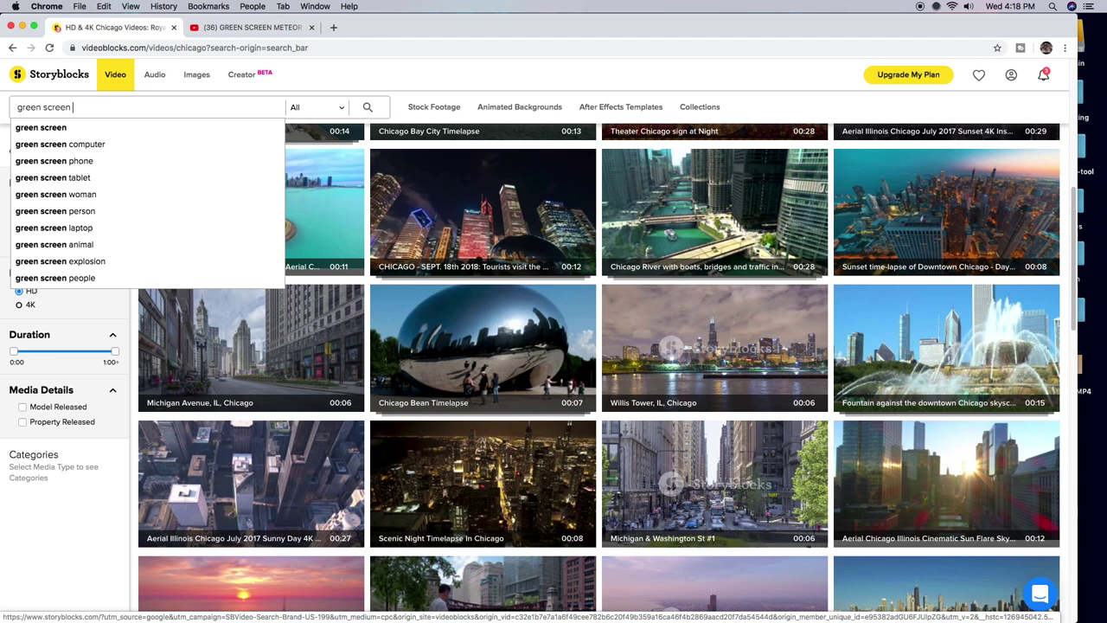
key("Return")
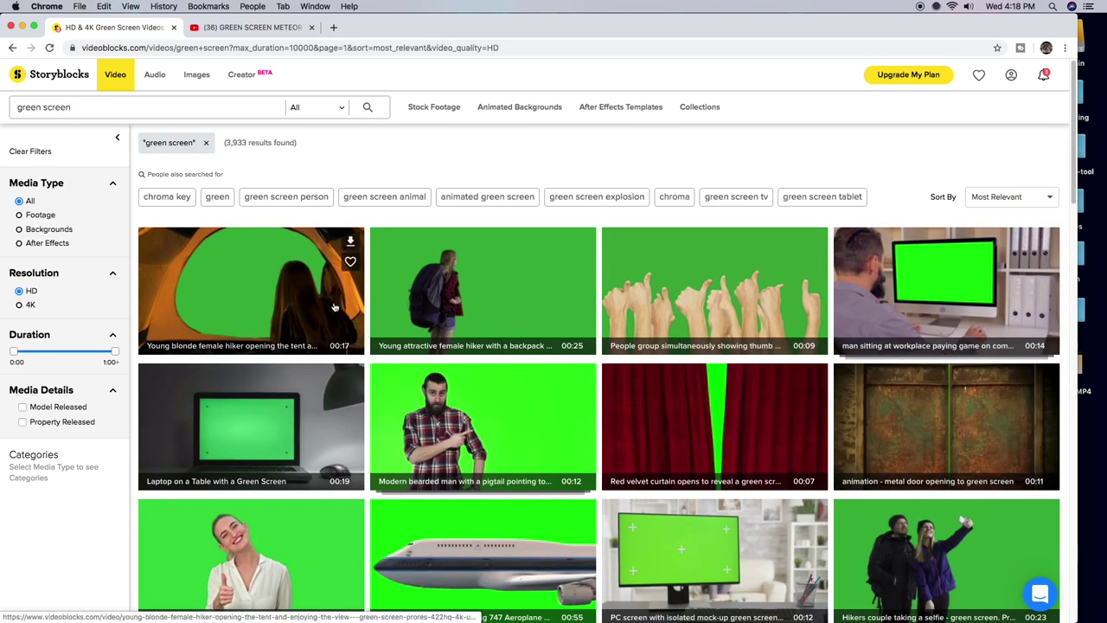
mouse_move(455, 399)
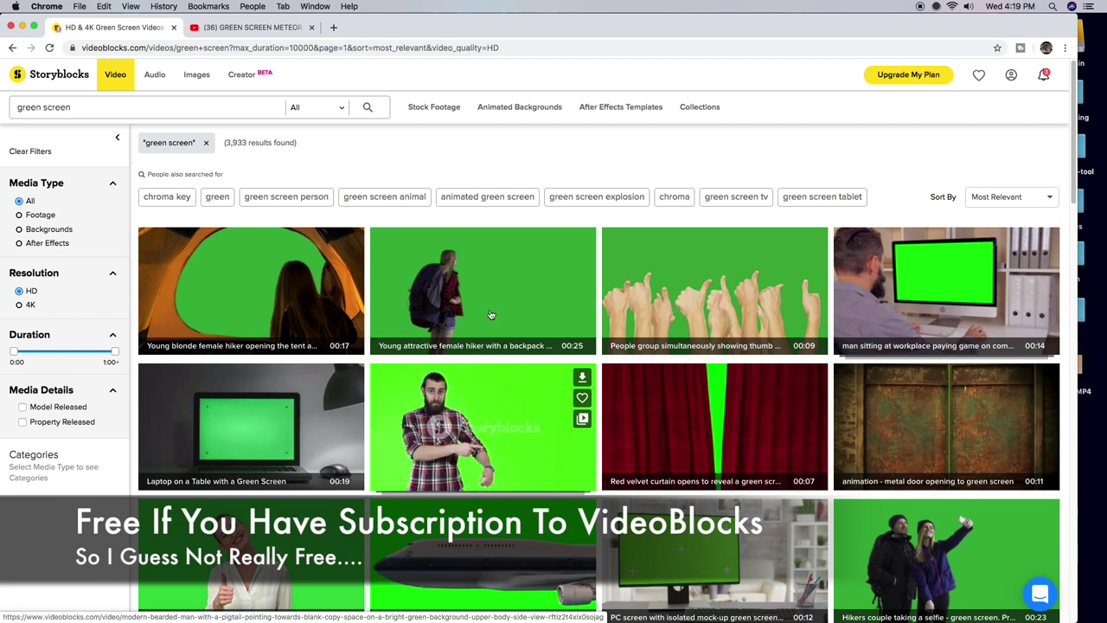
left_click(250, 28)
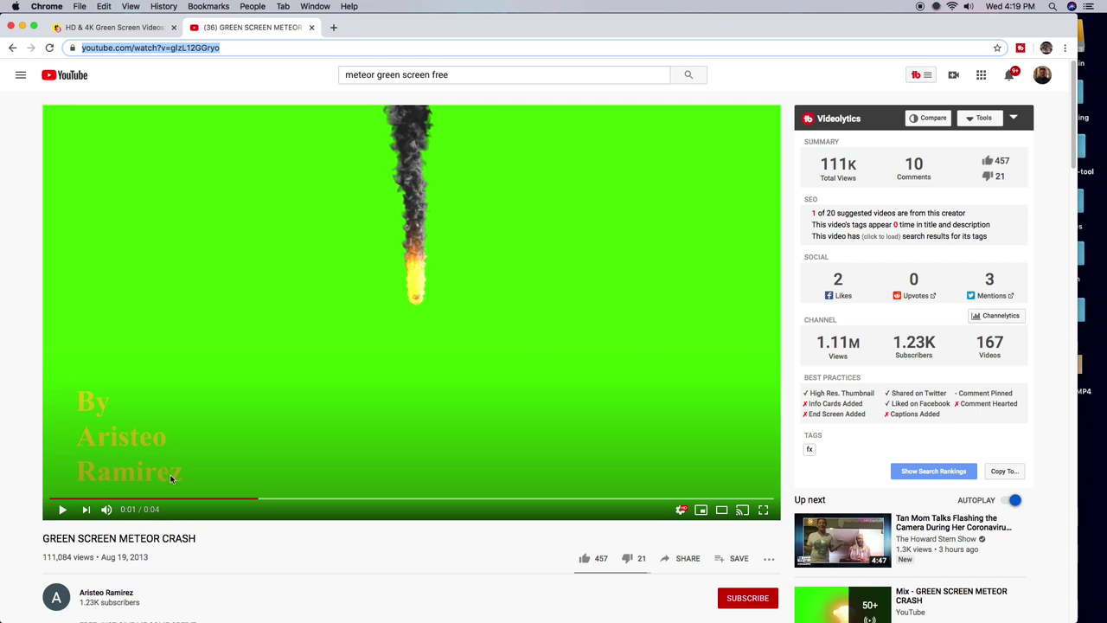
Search YouTube for 'green screen free', skim the results, and minimize the browser
scroll(250, 486, "down", 5)
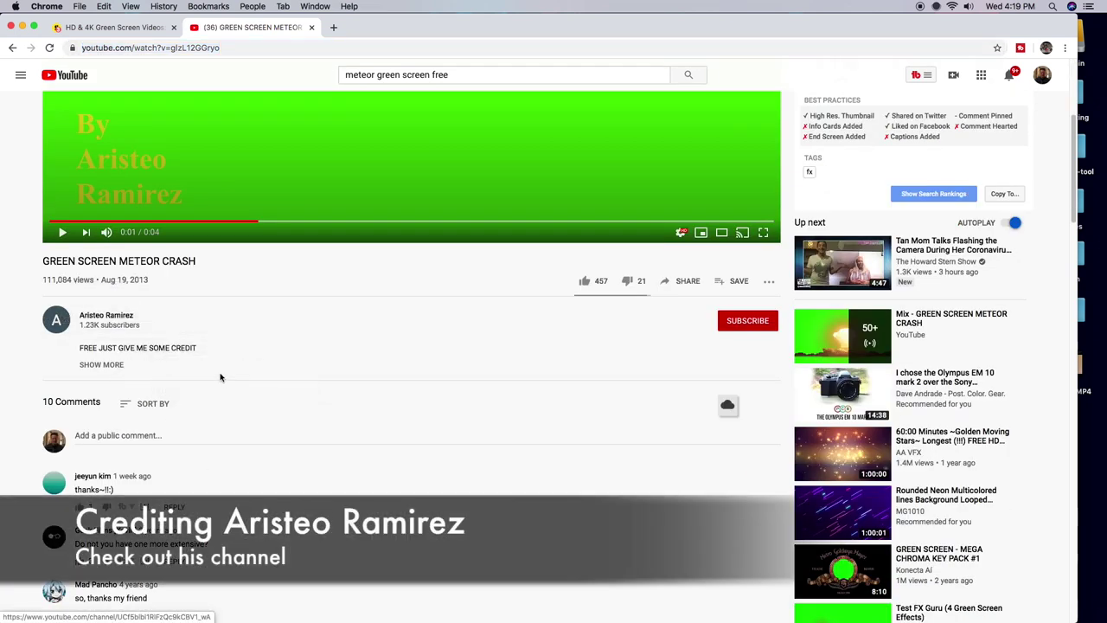
scroll(264, 444, "up", 5)
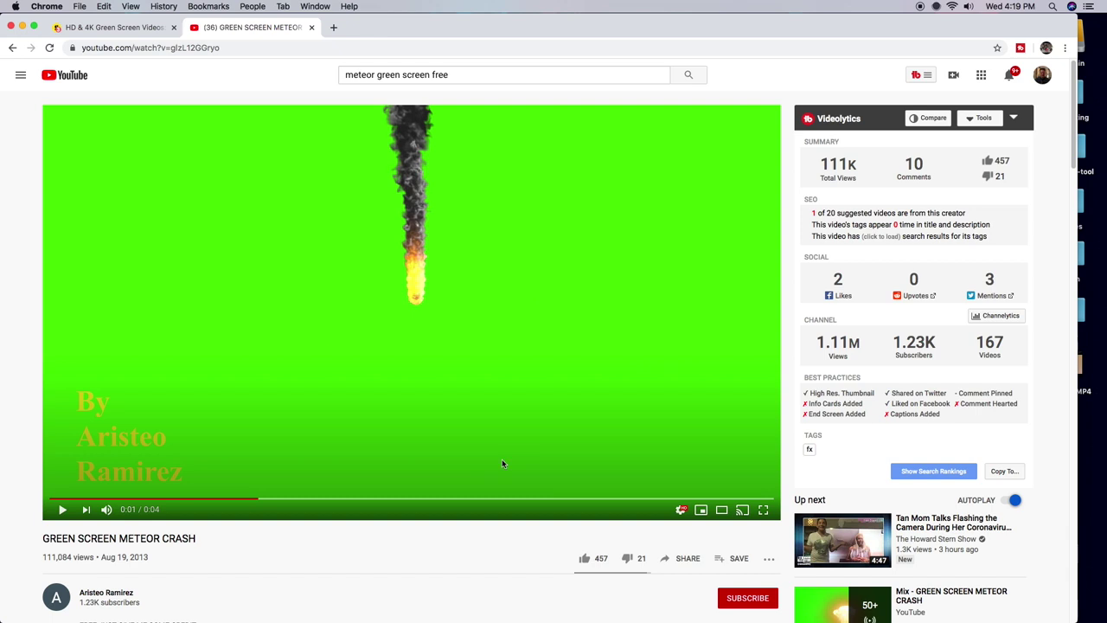
triple_click(455, 72)
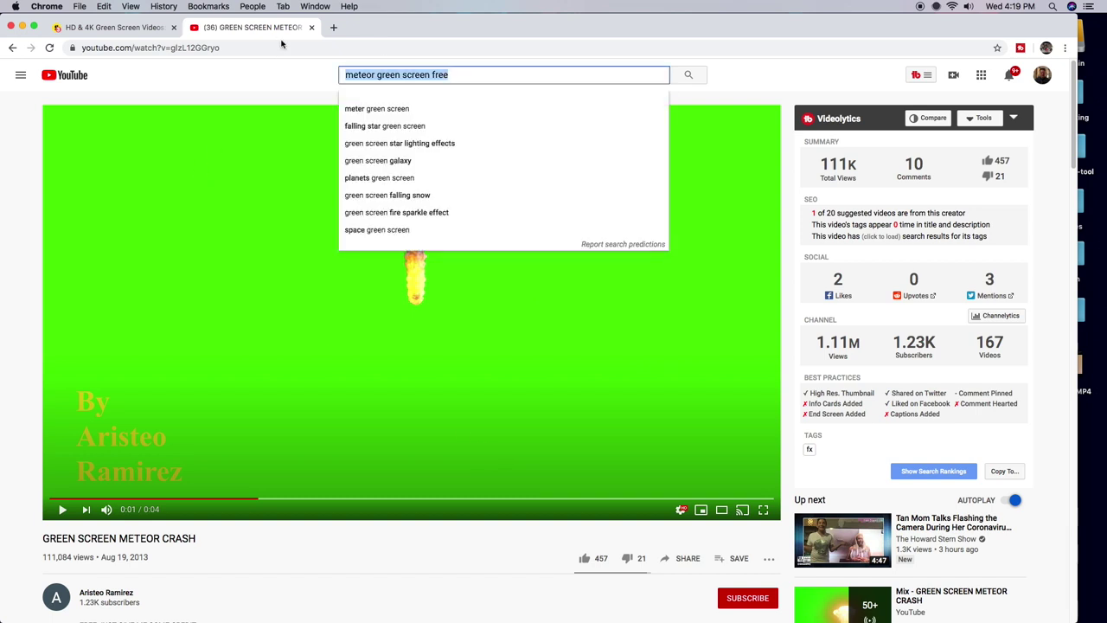
type("green scr")
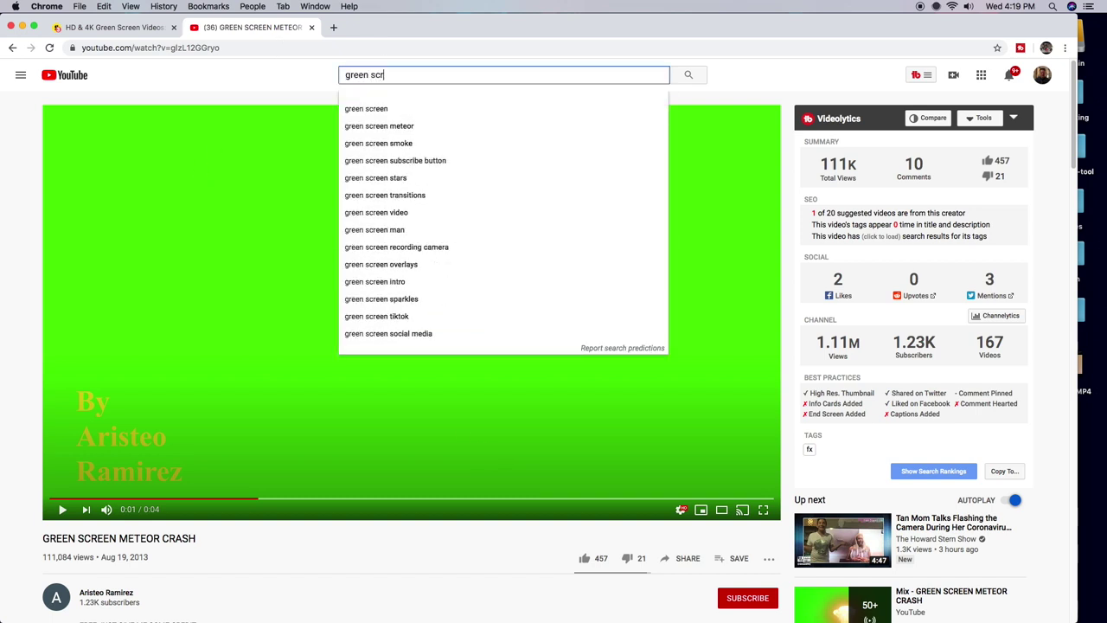
type("een free")
key("Return")
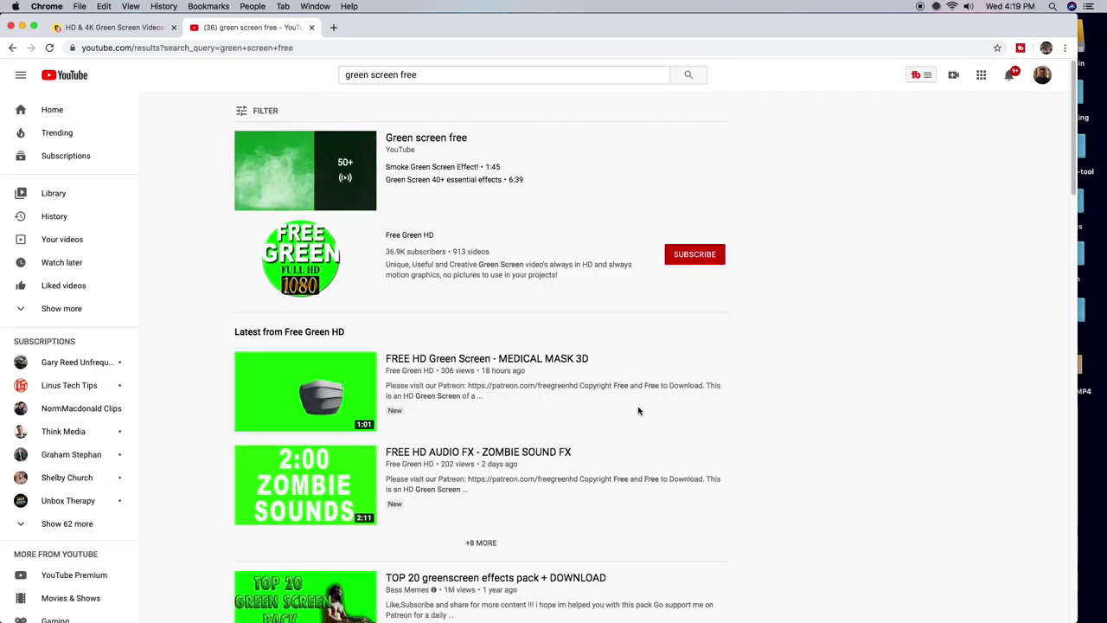
scroll(638, 411, "down", 5)
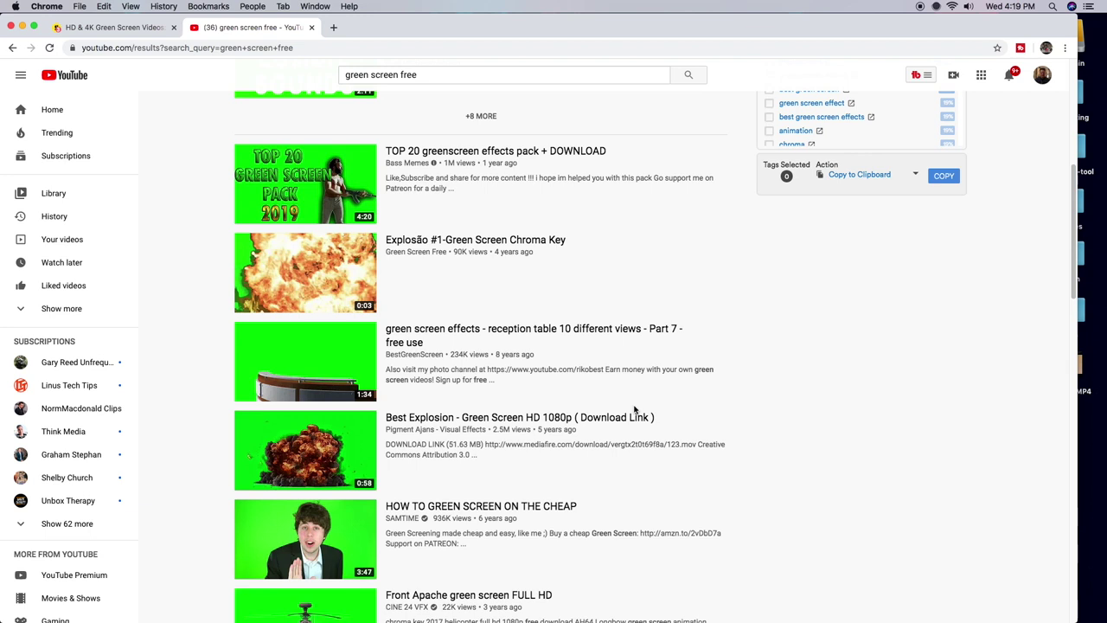
scroll(633, 409, "down", 1)
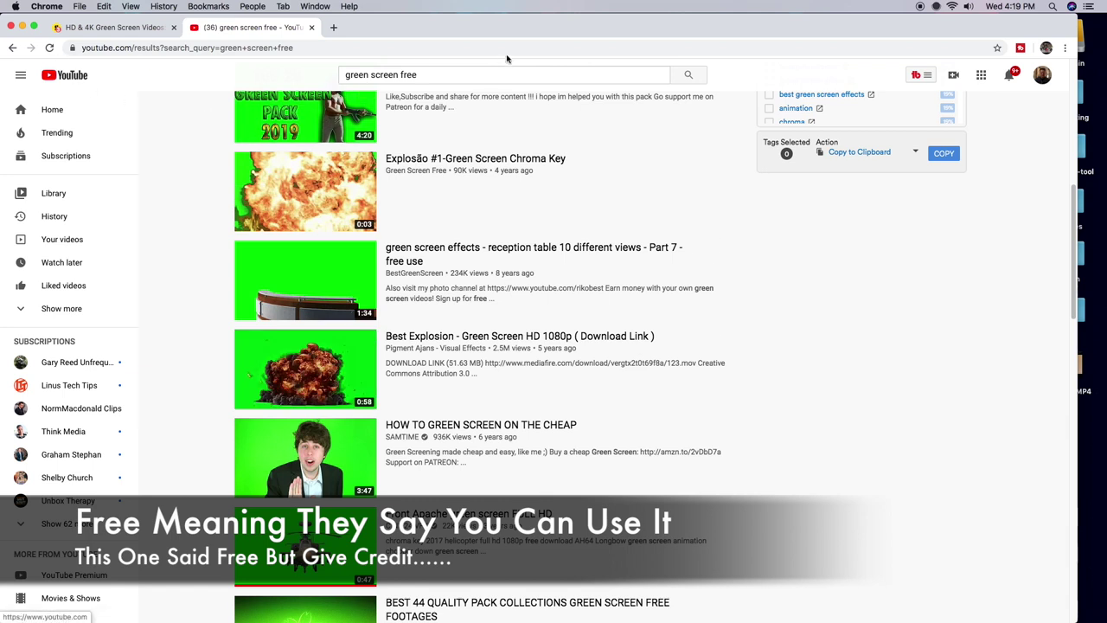
left_click(22, 27)
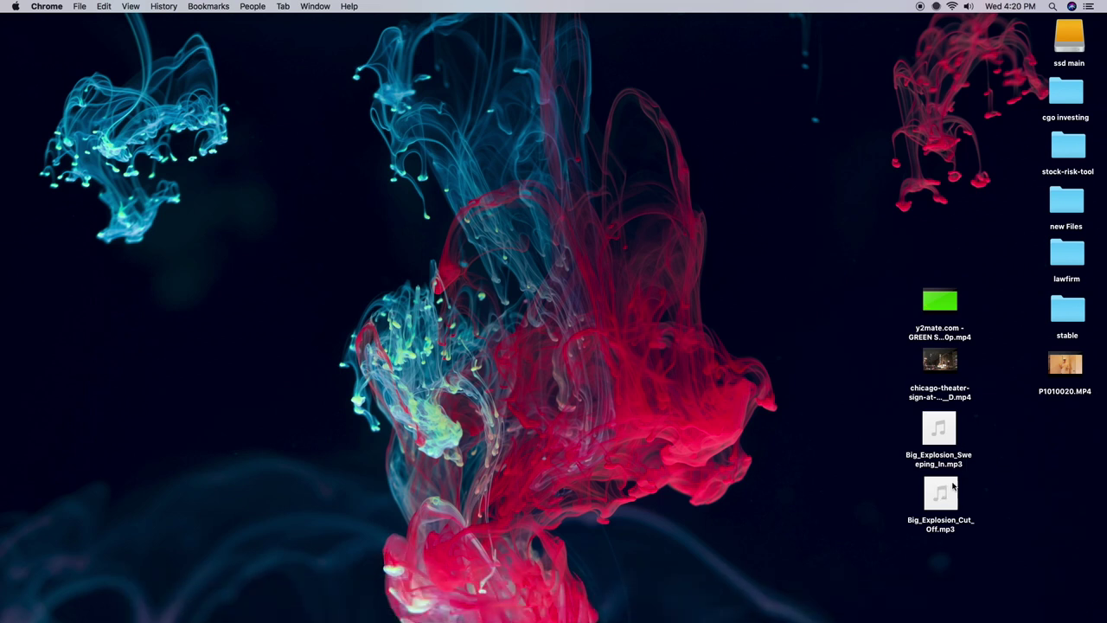
Launch iMovie from the Dock to reach its projects library
mouse_move(938, 431)
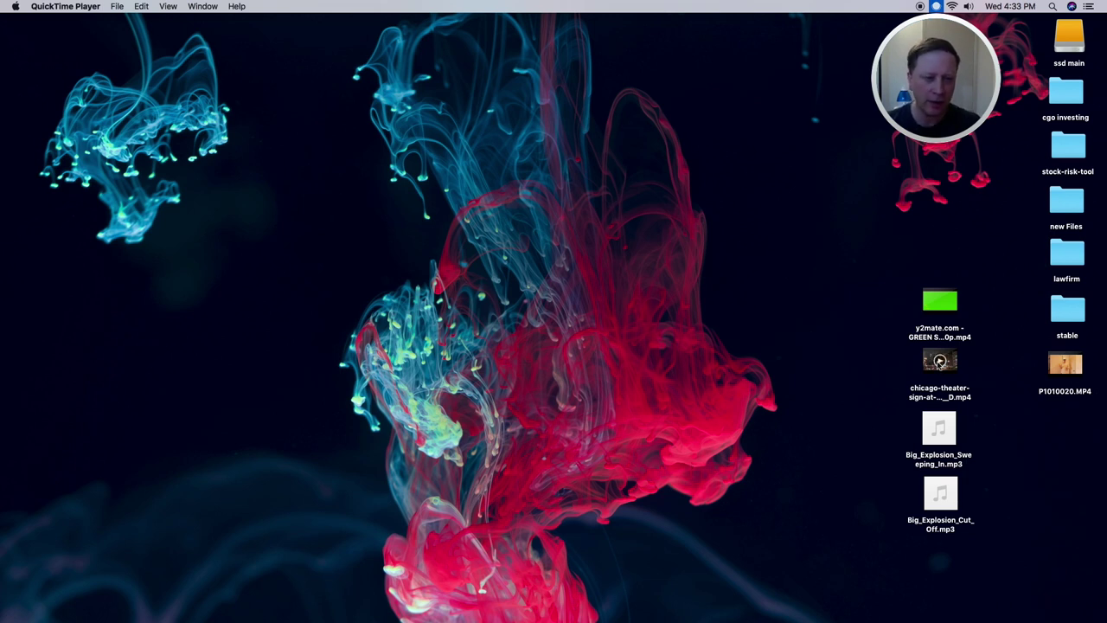
mouse_move(680, 618)
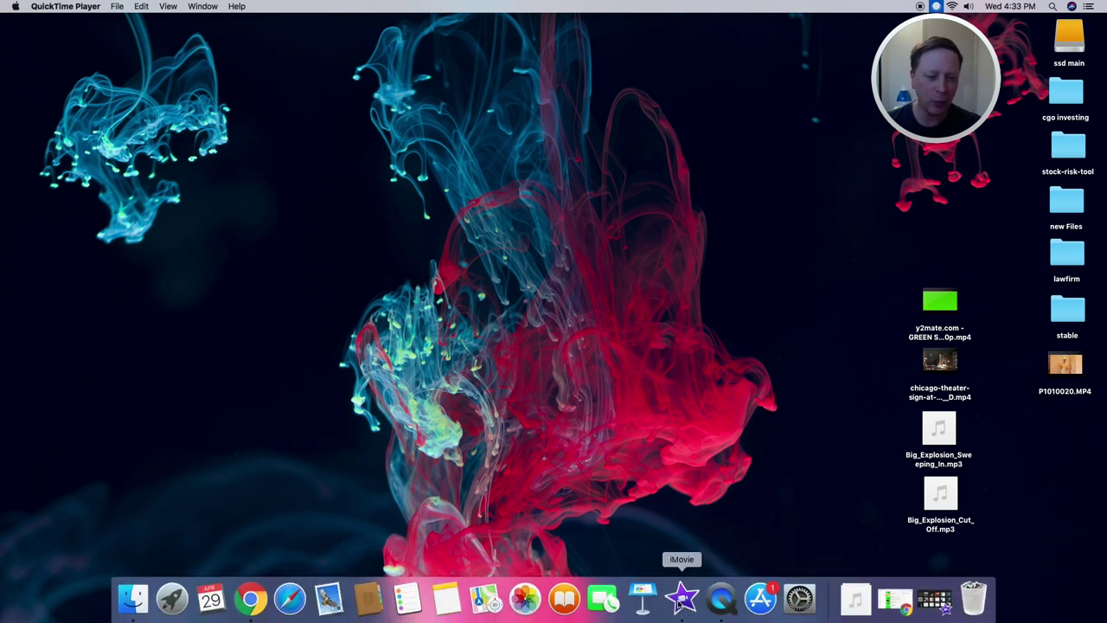
left_click(680, 599)
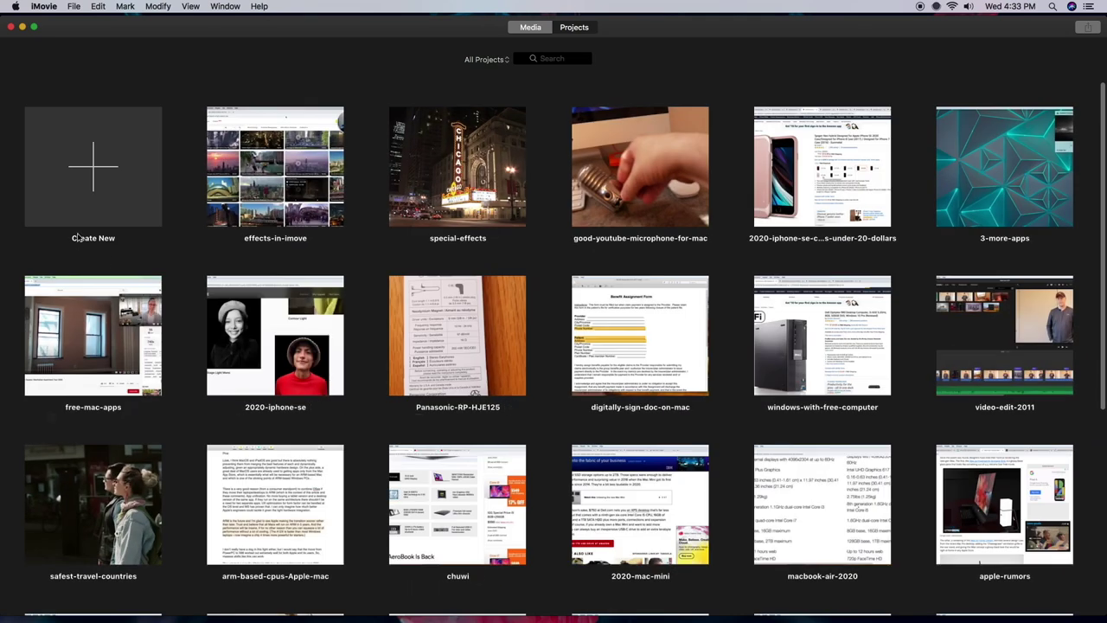
Create a new Movie project (My Movie) and shift the iMovie window to expose the desktop files
left_click(94, 173)
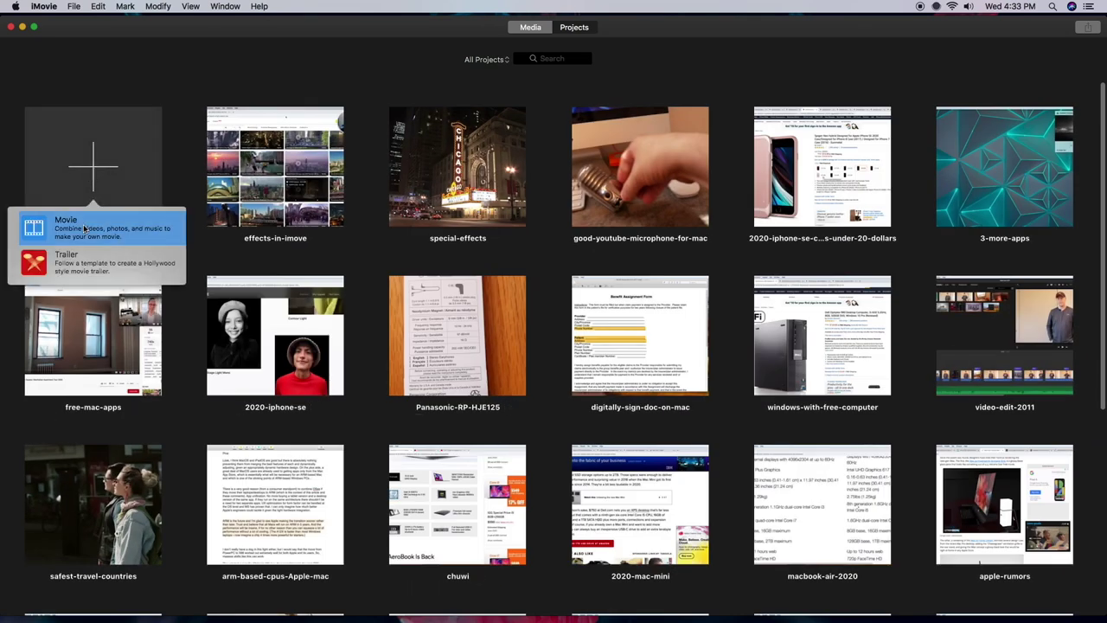
left_click(84, 228)
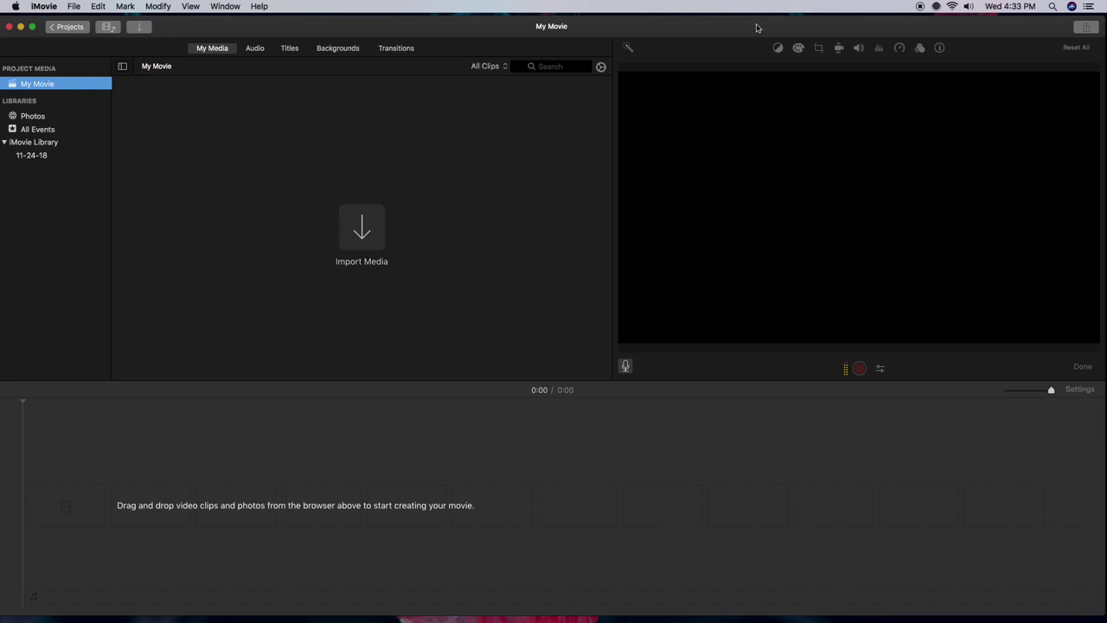
left_click_drag(760, 33, 531, 78)
Import the green-screen meteor MP4, Chicago theater MP4 and both Big_Explosion MP3s into My Media, and enlarge the window
left_click(941, 304)
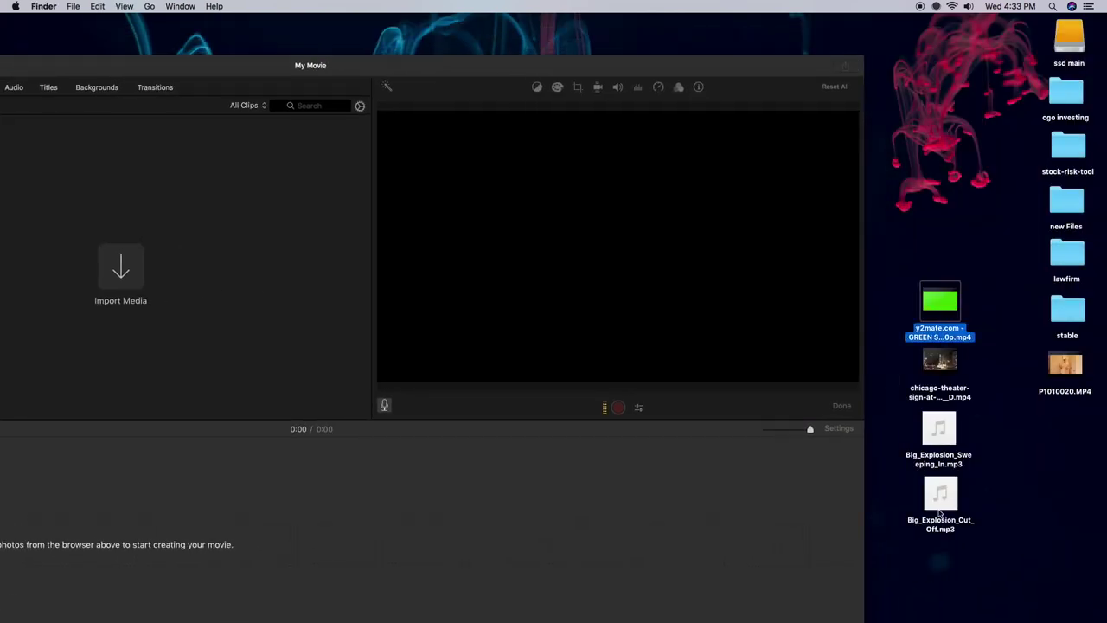
left_click(940, 502, "super")
left_click(939, 429, "super")
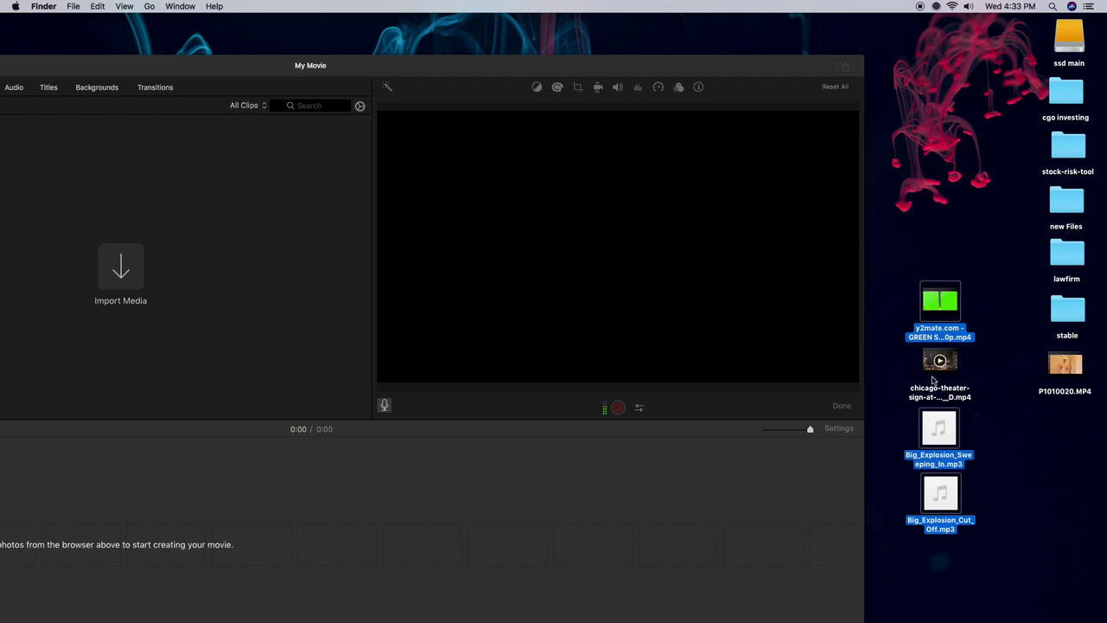
left_click(936, 367, "super")
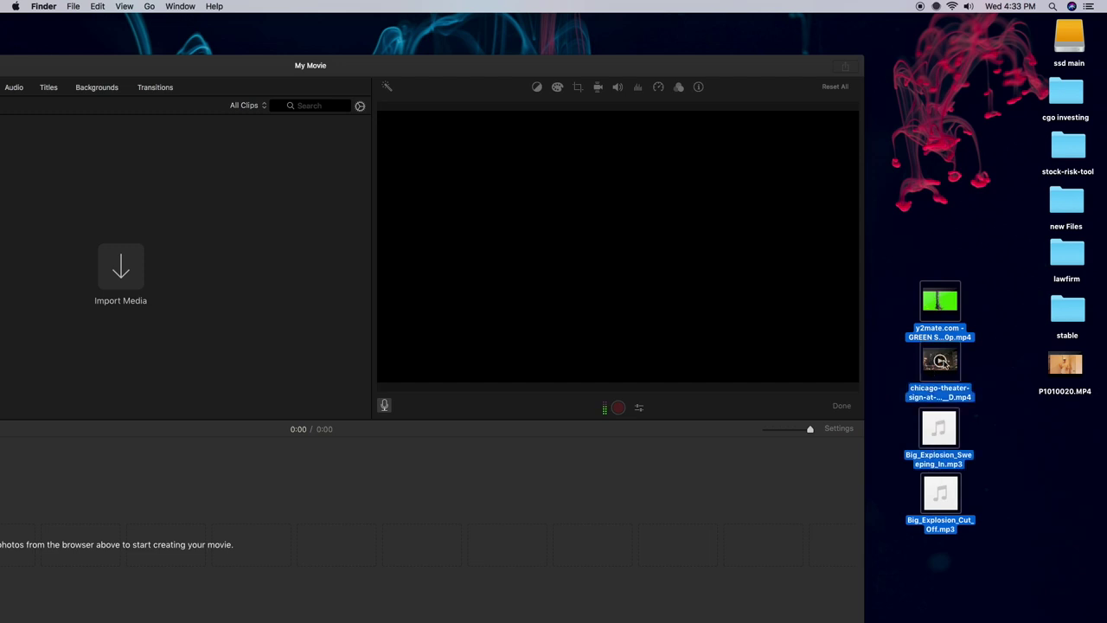
left_click_drag(939, 363, 208, 211)
double_click(424, 66)
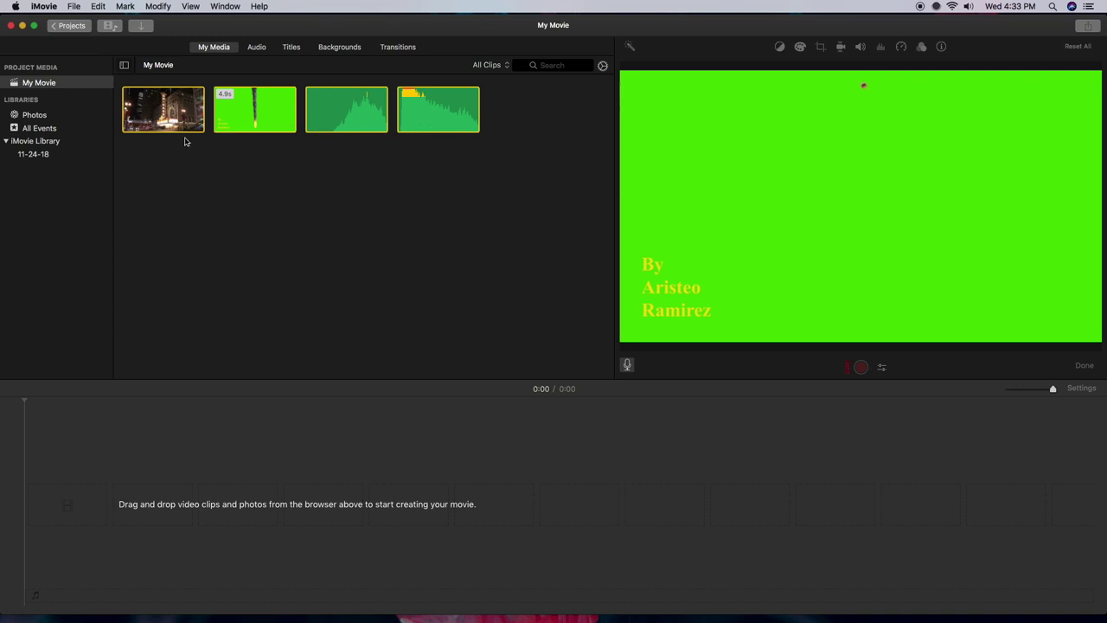
left_click_drag(175, 121, 47, 517)
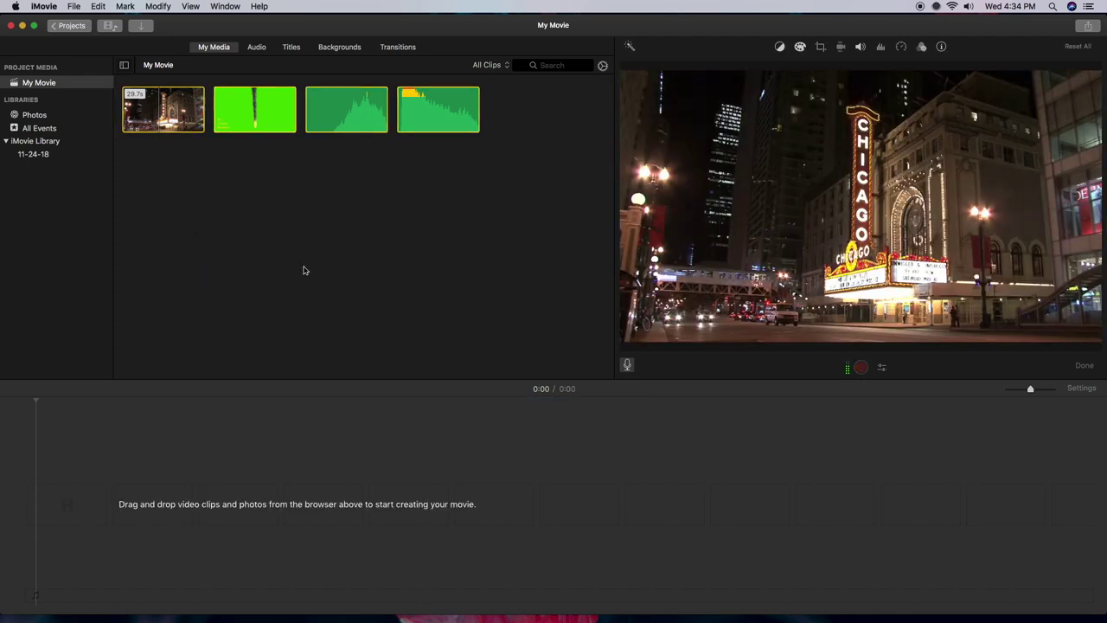
Put the 29-second Chicago theater clip on the timeline, play it, then select the green-screen clip
left_click(302, 270)
left_click_drag(173, 114, 38, 510)
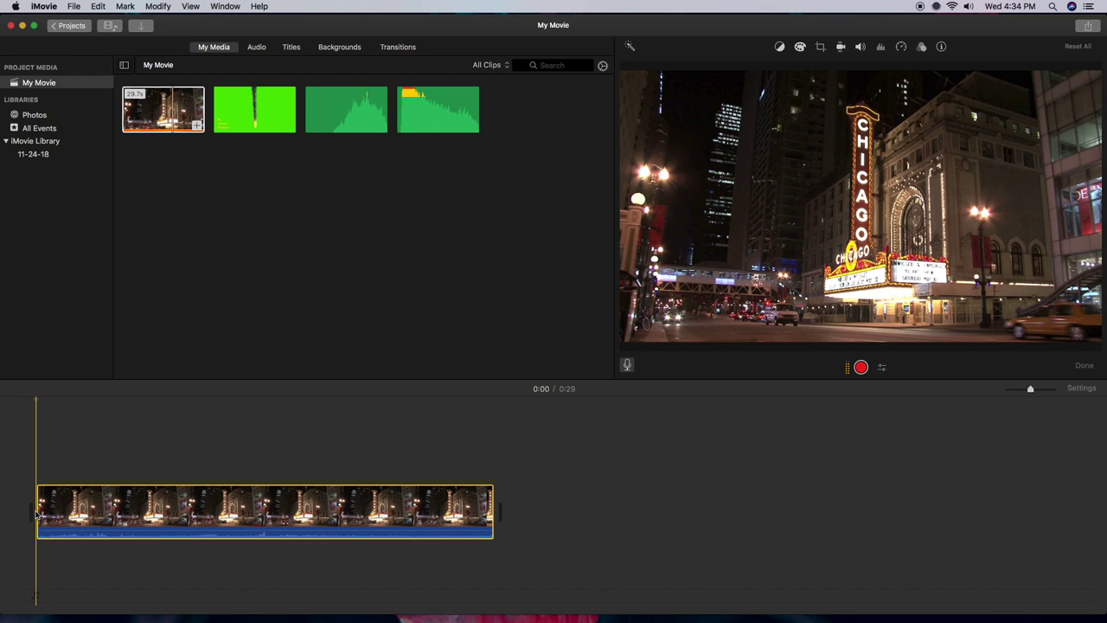
key("space")
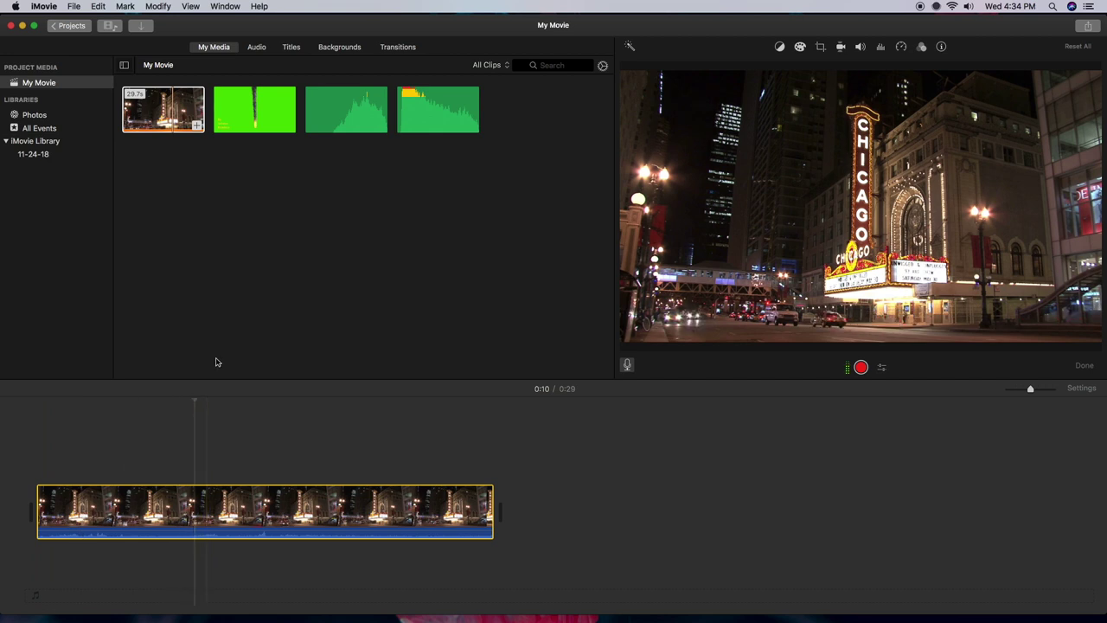
left_click(269, 112)
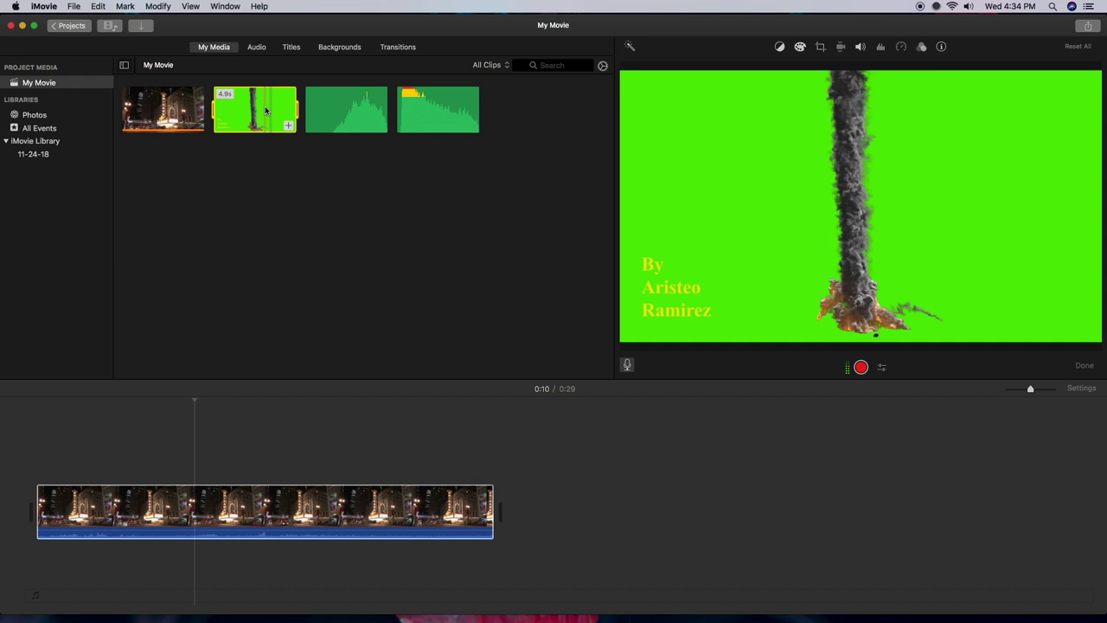
Connect the 4.9-second meteor clip above the Chicago footage near 0:16 as a Cutaway and show its overlay settings
left_click_drag(266, 109, 309, 463)
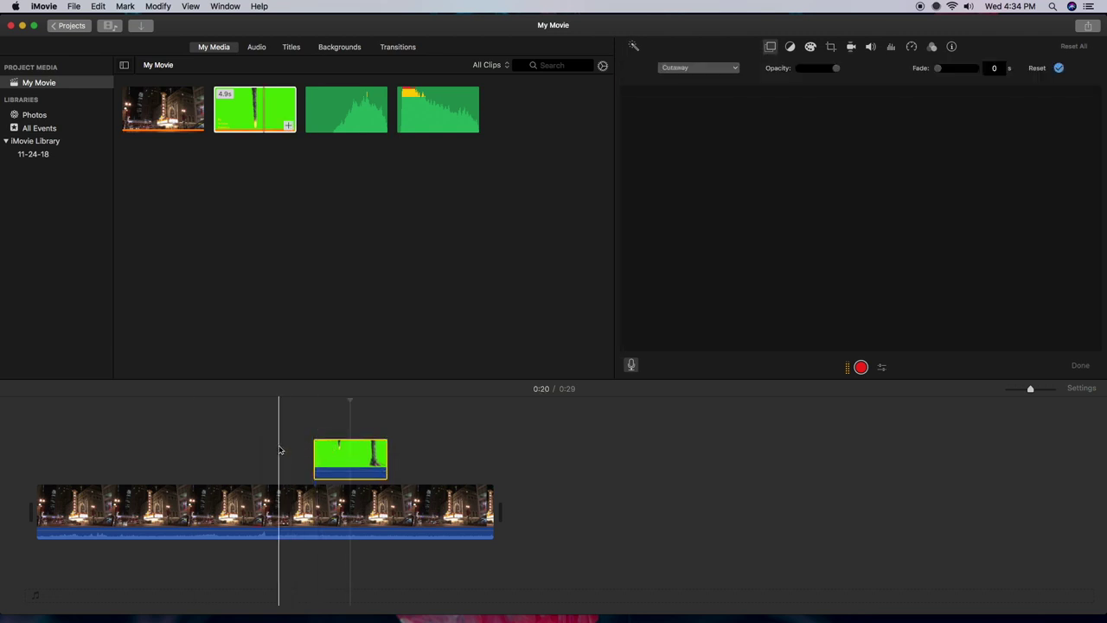
left_click(278, 449)
key("space")
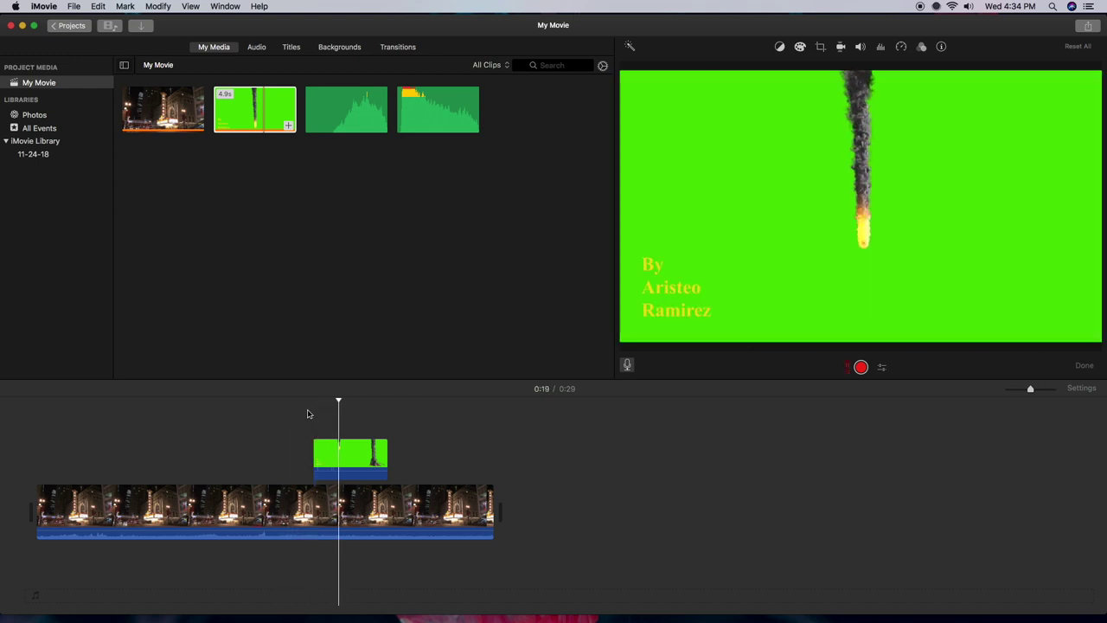
left_click(338, 465)
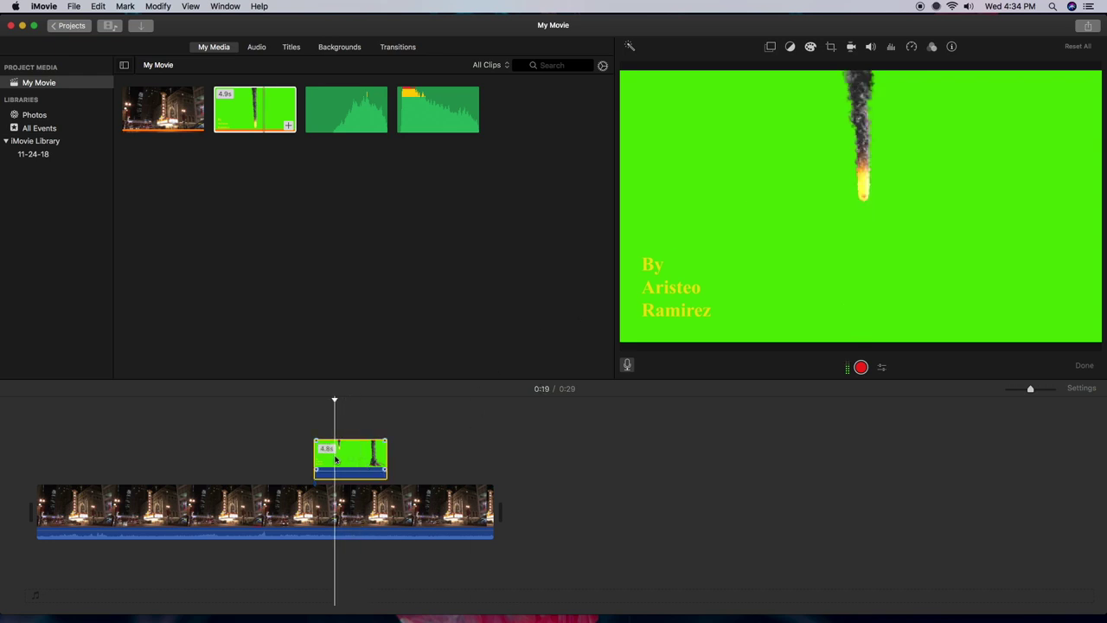
left_click(770, 47)
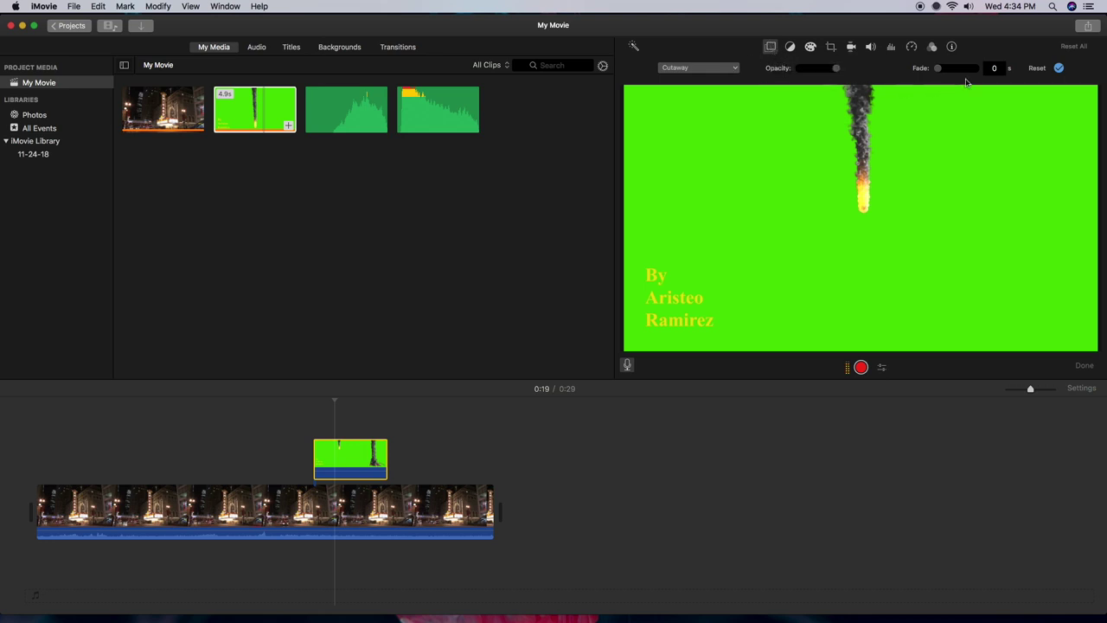
Set the meteor clip's overlay to Green/Blue Screen and play from 0:17 to check the key
left_click(733, 71)
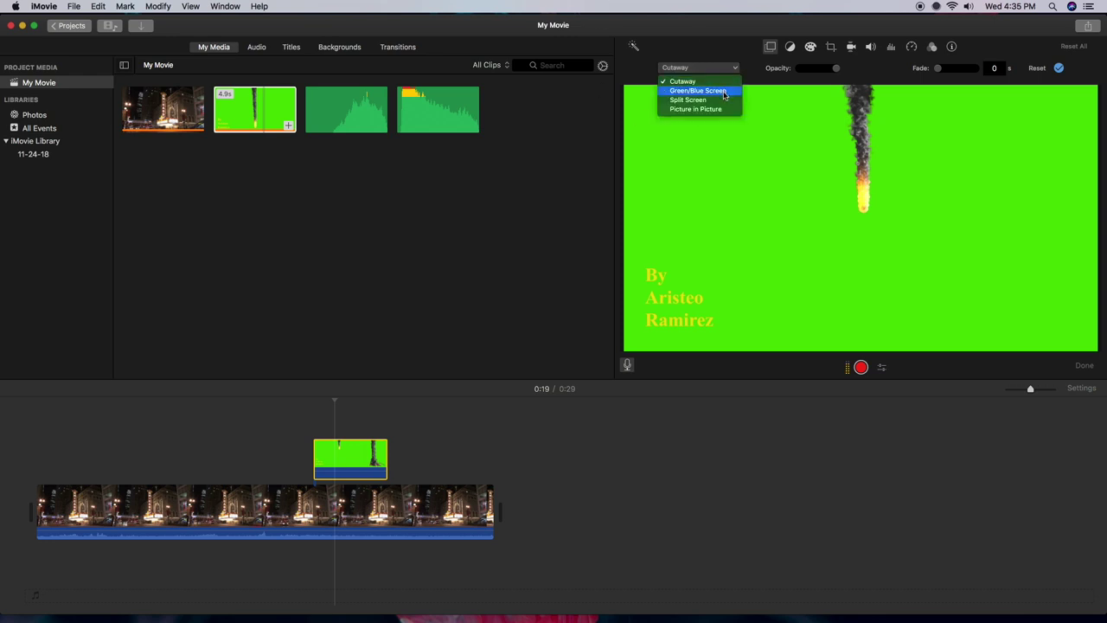
left_click(724, 92)
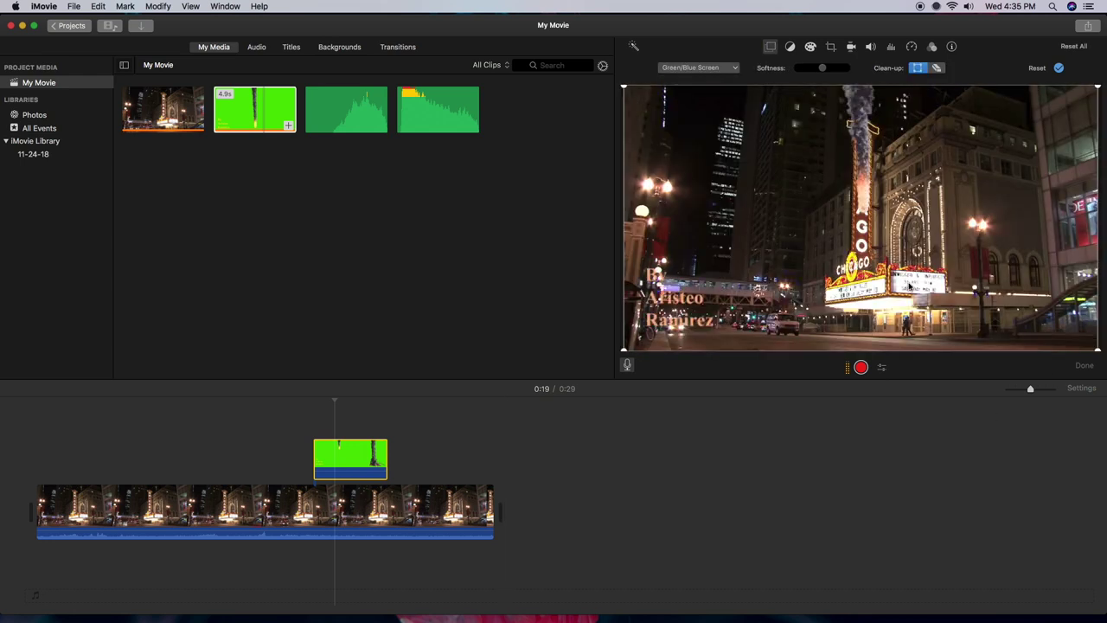
left_click(304, 429)
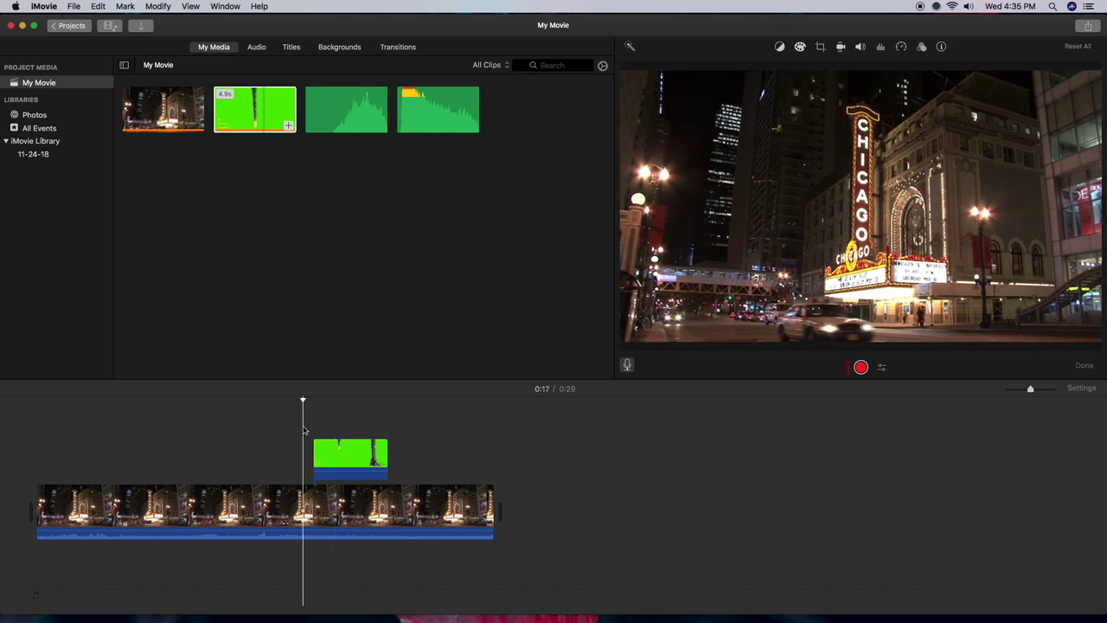
key("space")
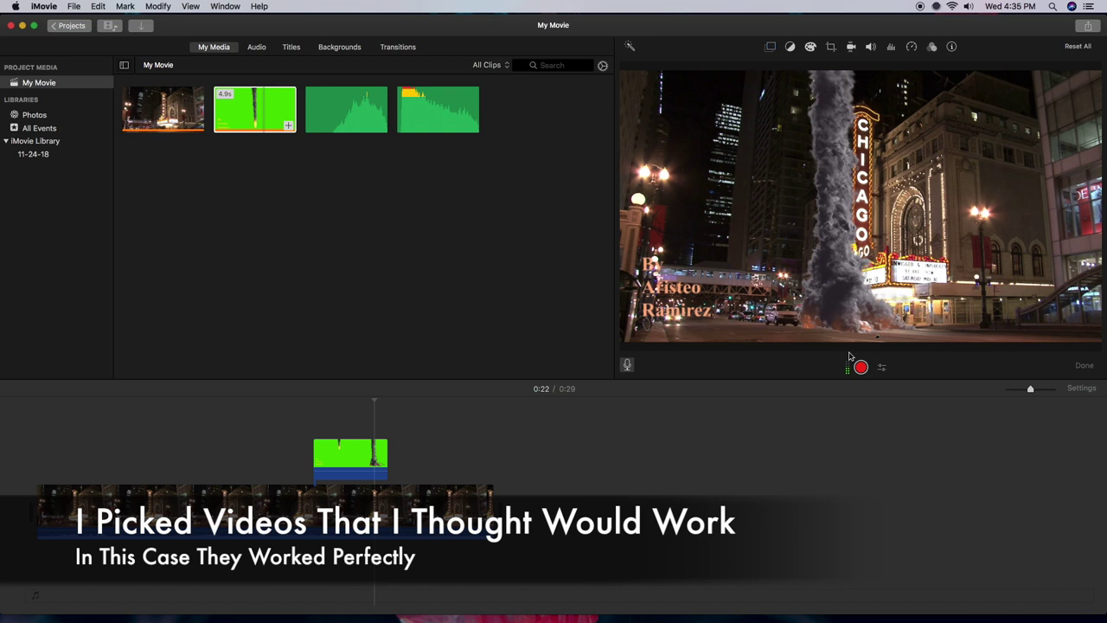
left_click(310, 420)
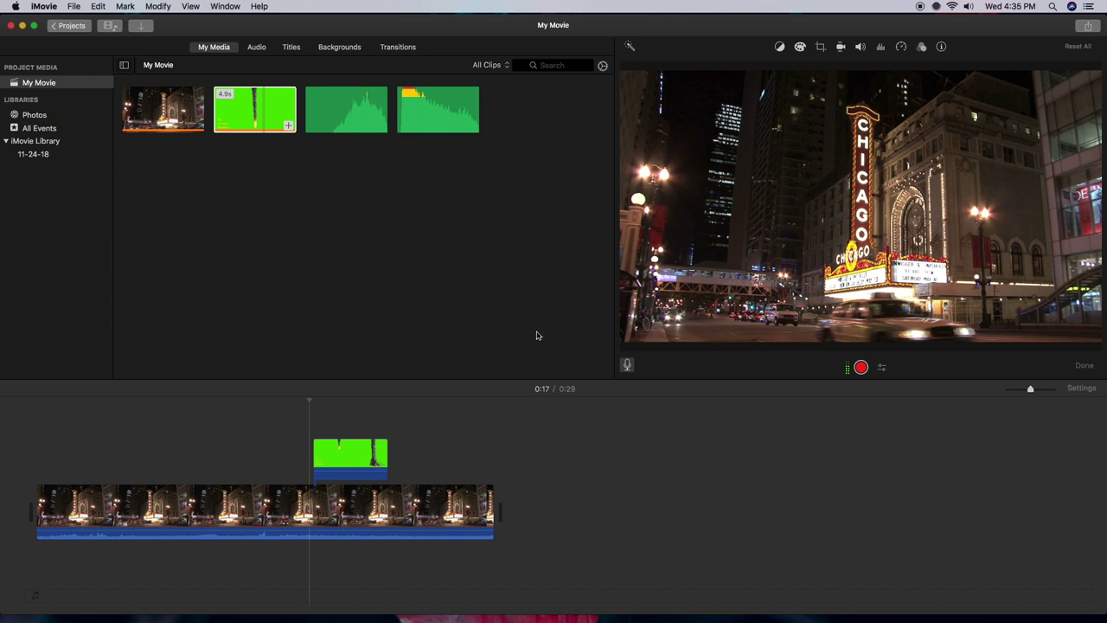
left_click(298, 410)
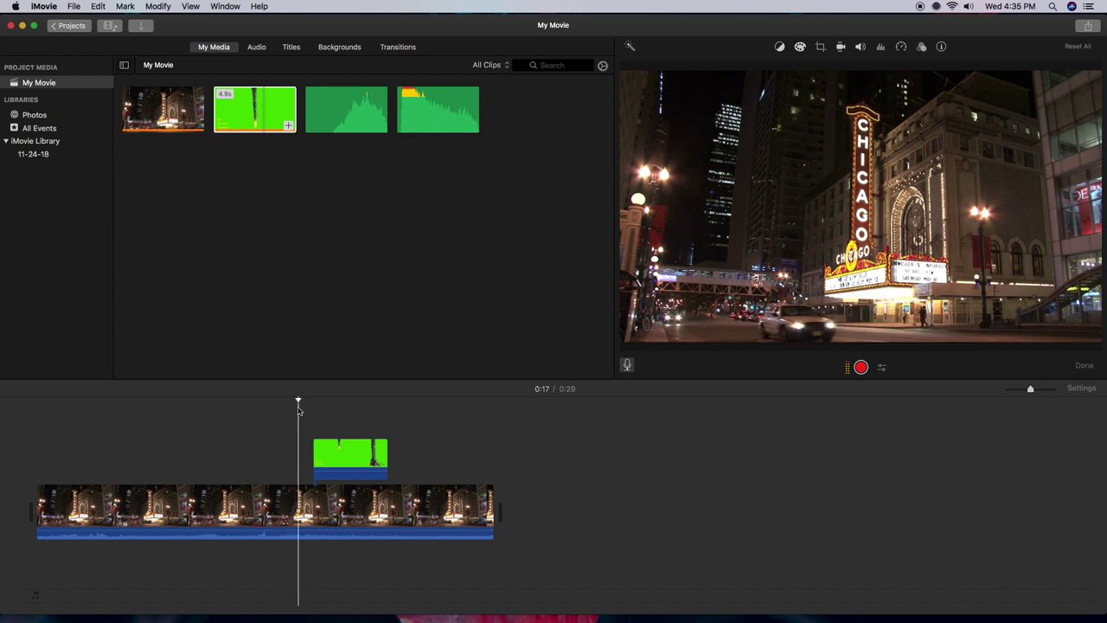
key("space")
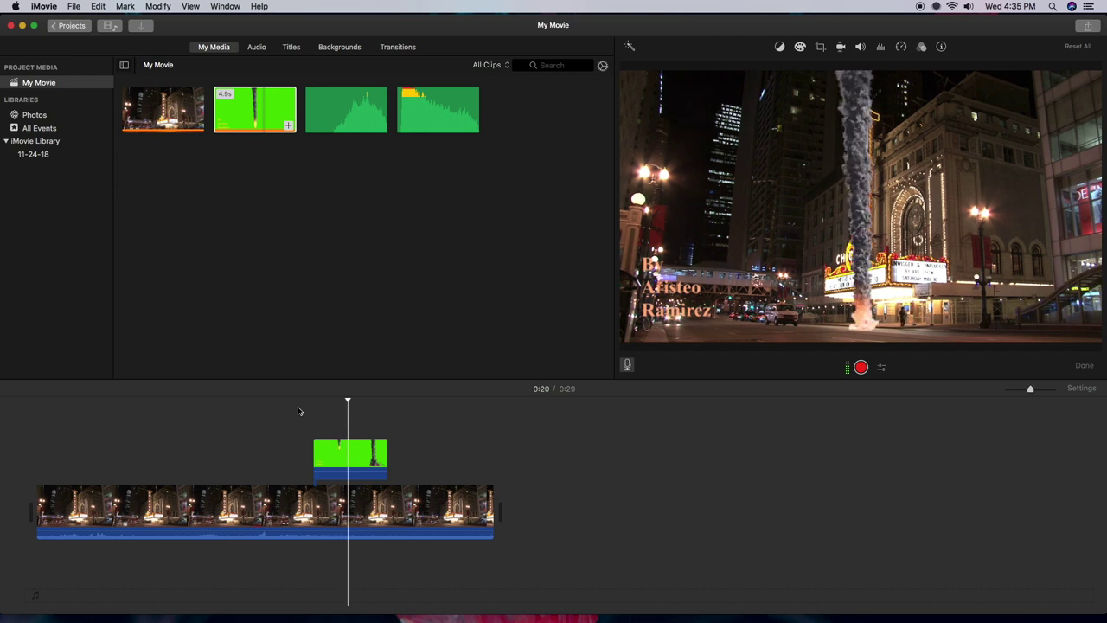
left_click(343, 457)
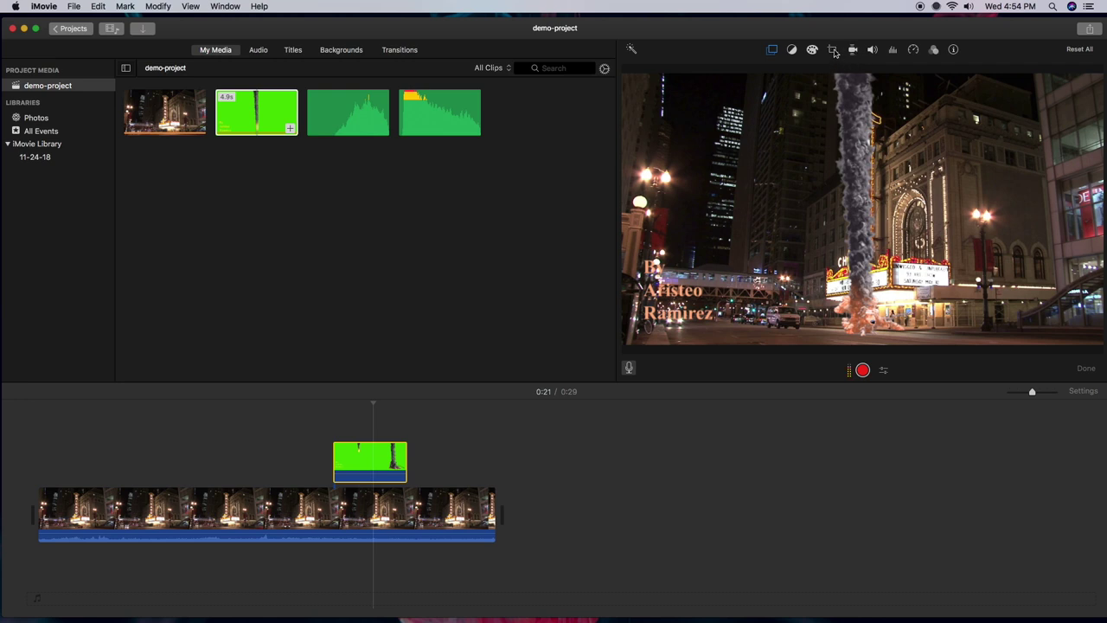
Apply a slight Crop to Fill to the meteor overlay, trimming away the credit text
left_click(833, 50)
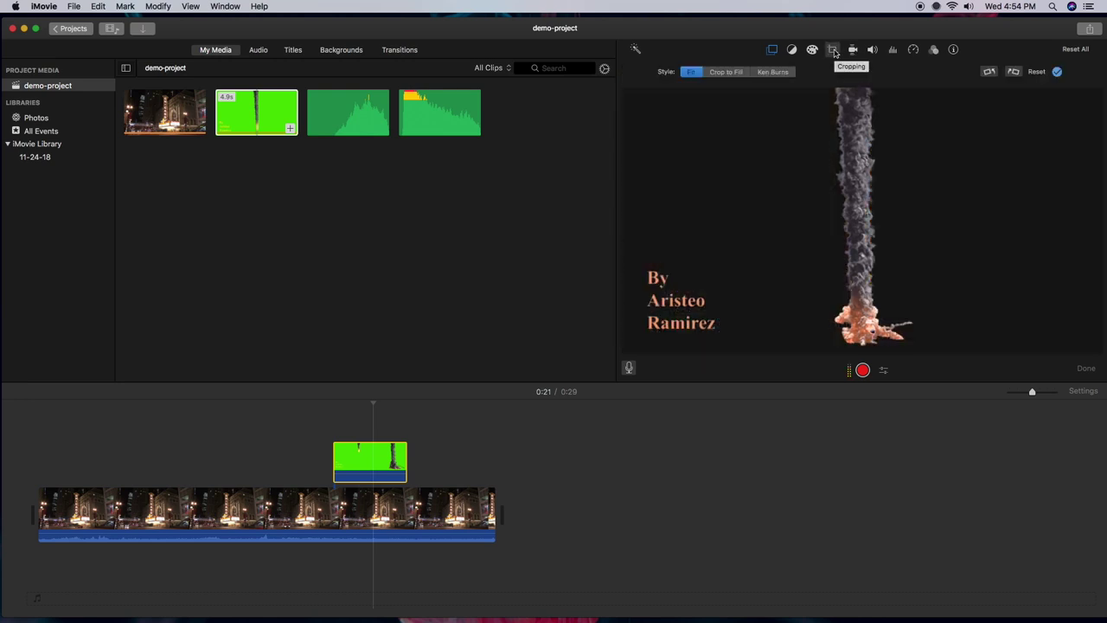
left_click(729, 74)
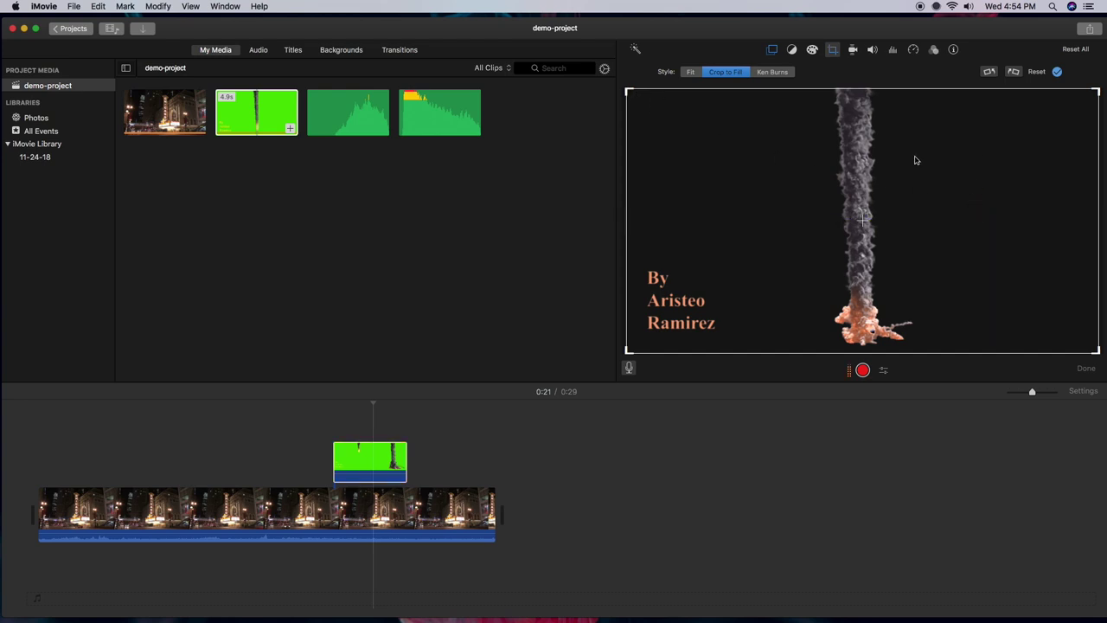
left_click_drag(628, 90, 719, 159)
mouse_move(1051, 260)
left_mouse_down()
mouse_move(1046, 234)
mouse_move(1060, 235)
mouse_move(1070, 263)
left_mouse_up()
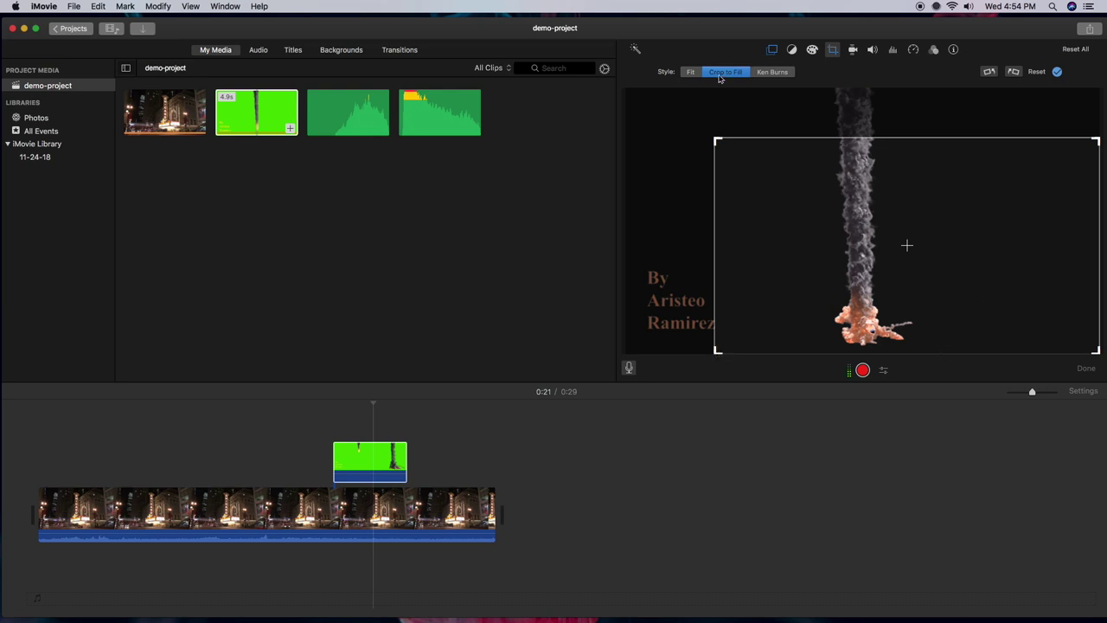
left_click_drag(720, 136, 725, 144)
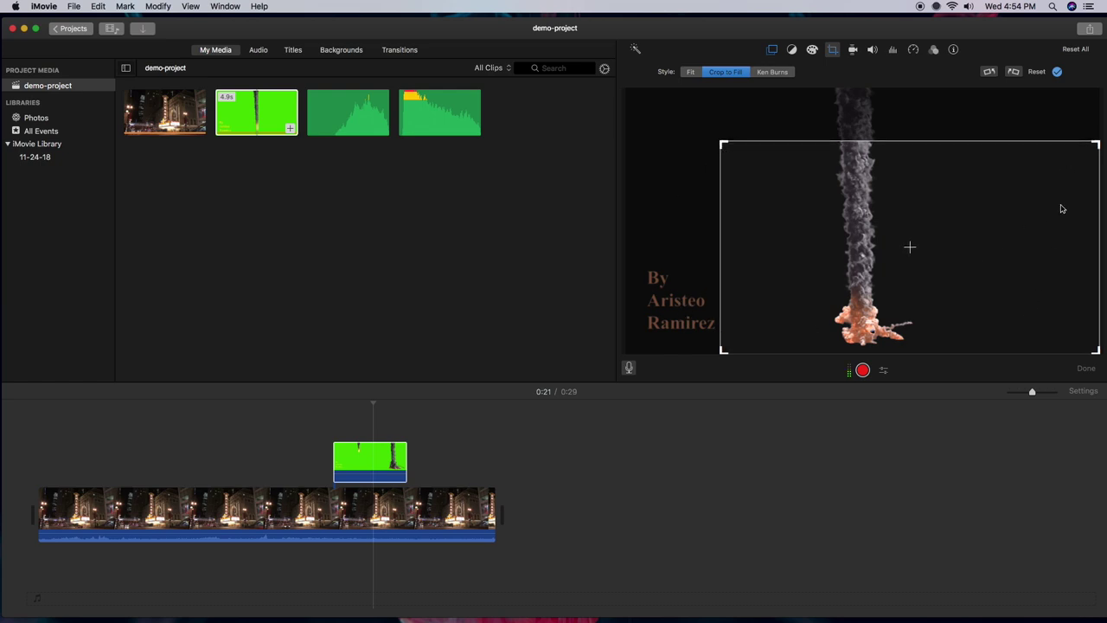
left_click(1057, 73)
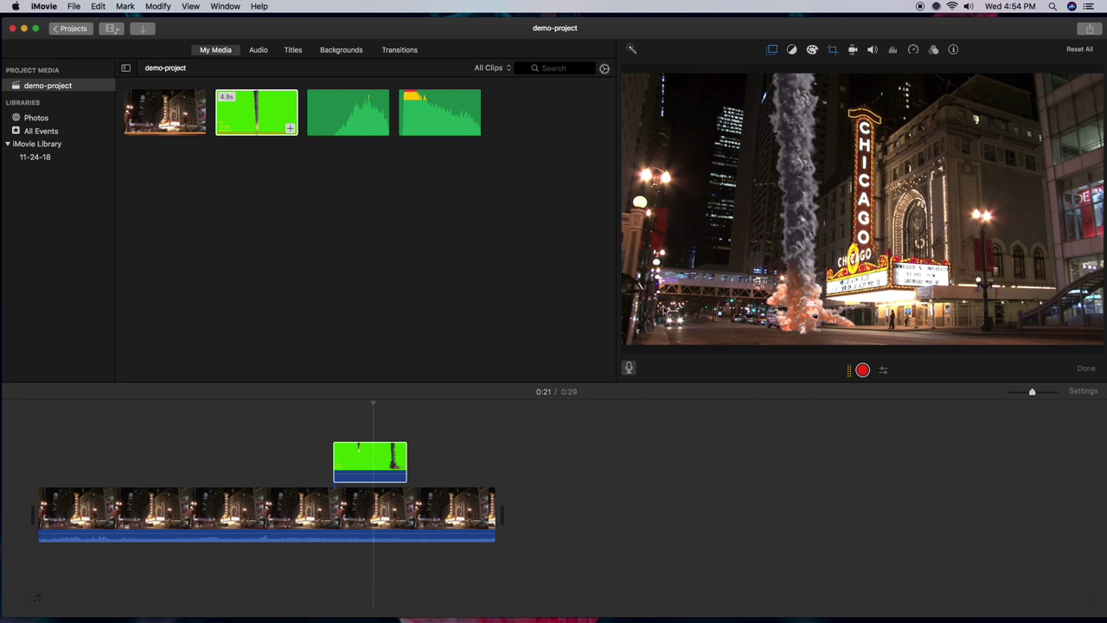
left_click(329, 428)
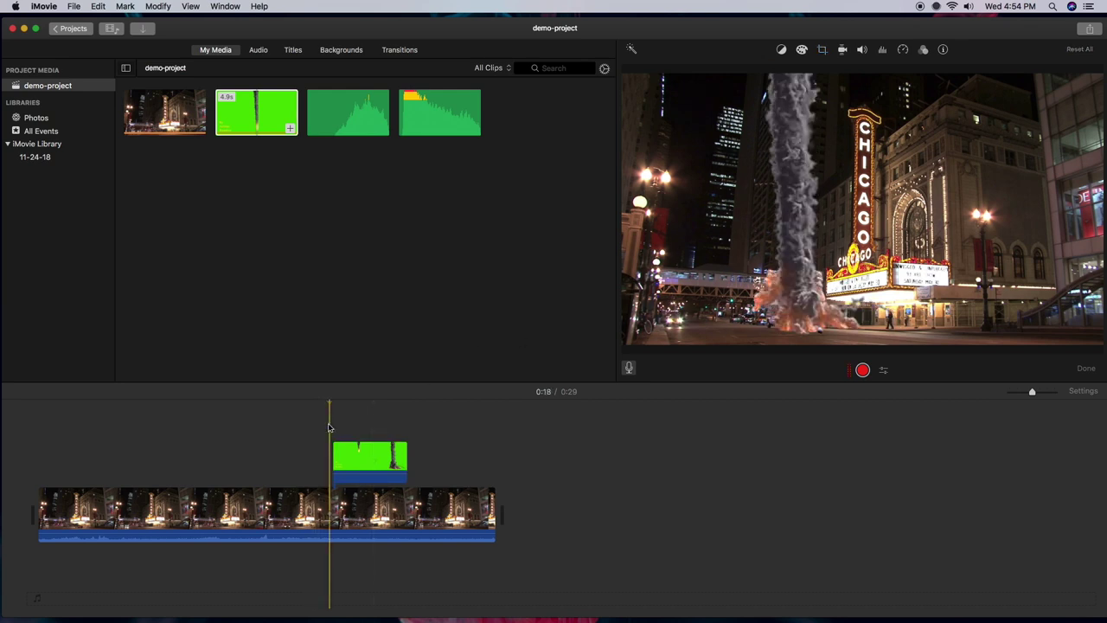
key("space")
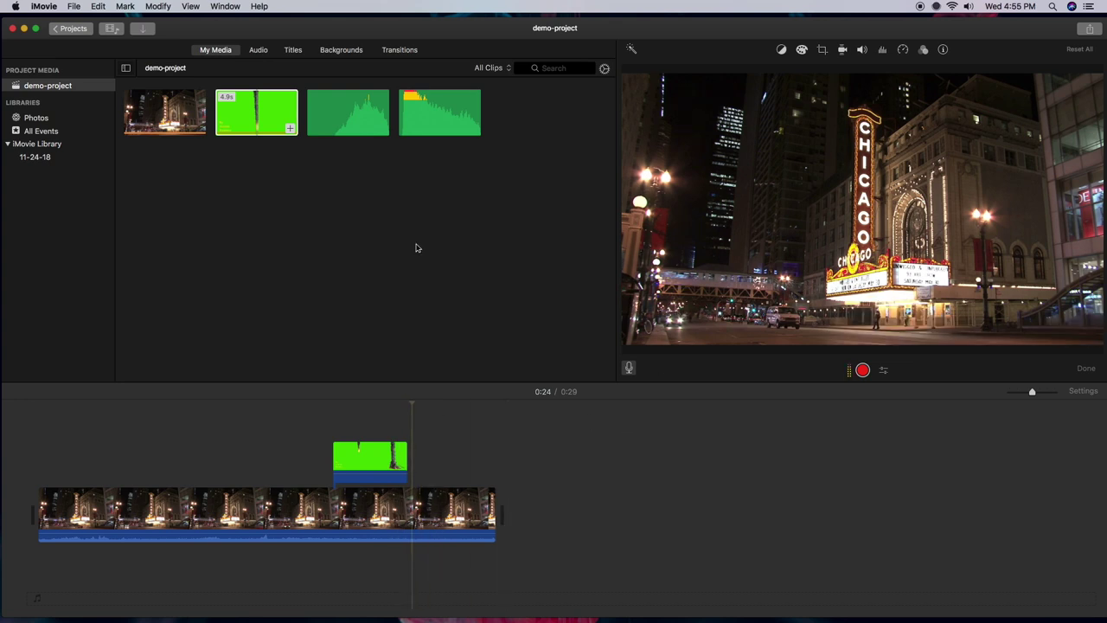
left_click(361, 126)
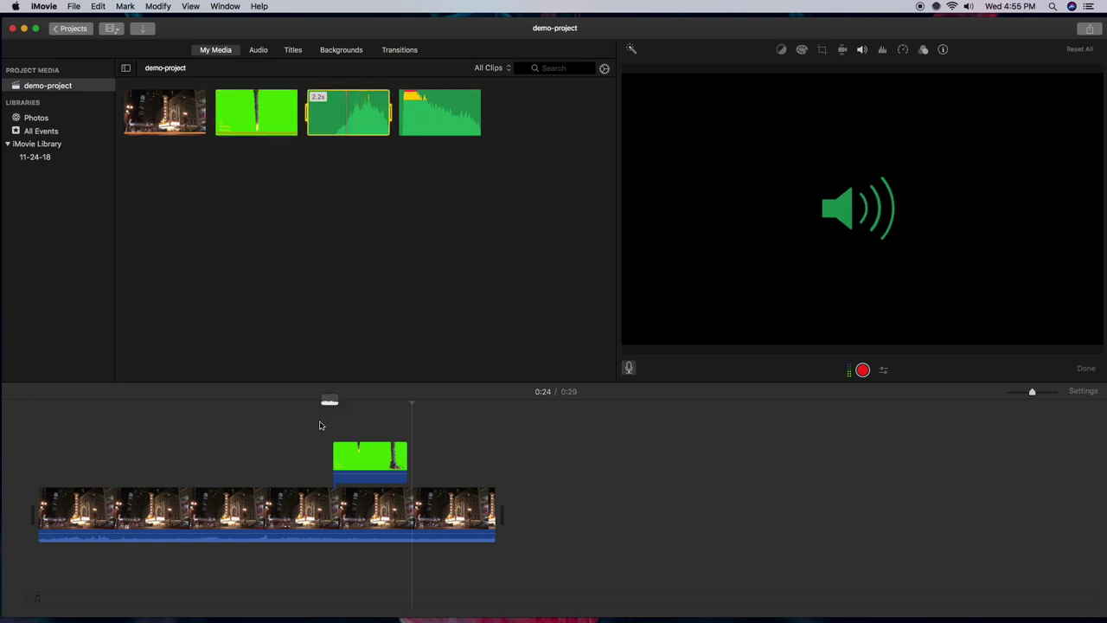
Place two explosion sounds under the overlay at about 0:20, then play 0:18 to 0:23
left_click_drag(319, 425, 320, 600)
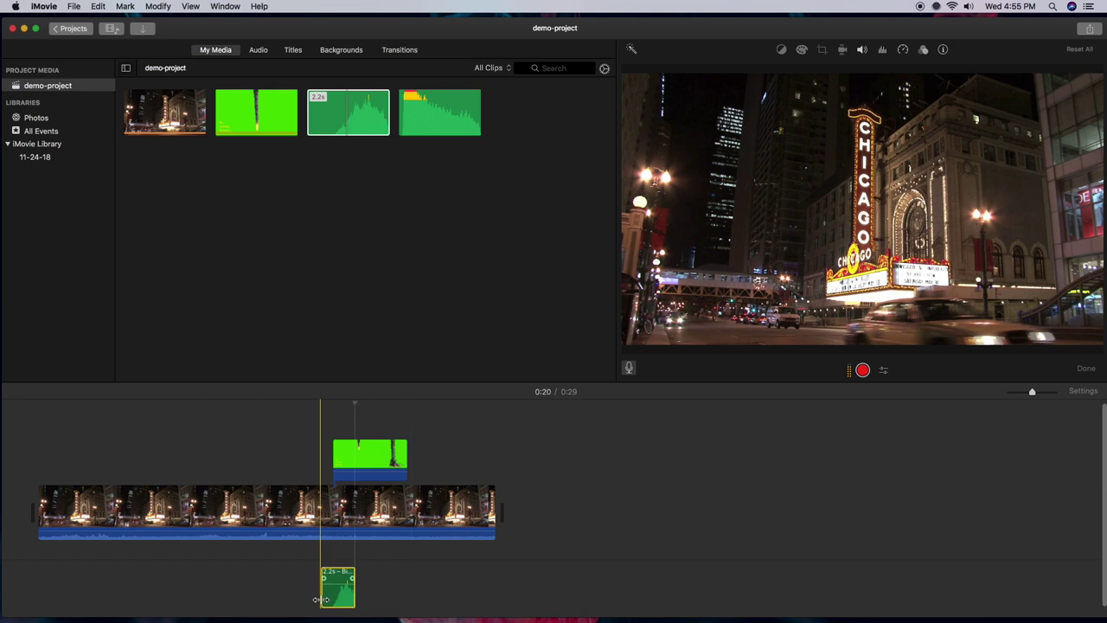
left_click(439, 117)
left_click_drag(435, 139, 364, 585)
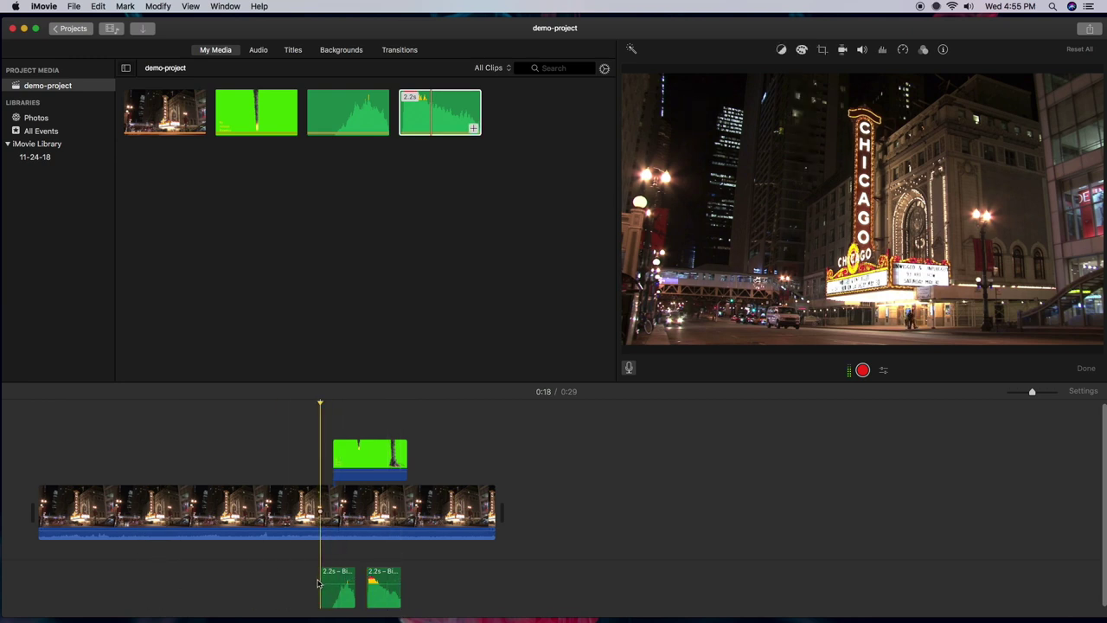
key("space")
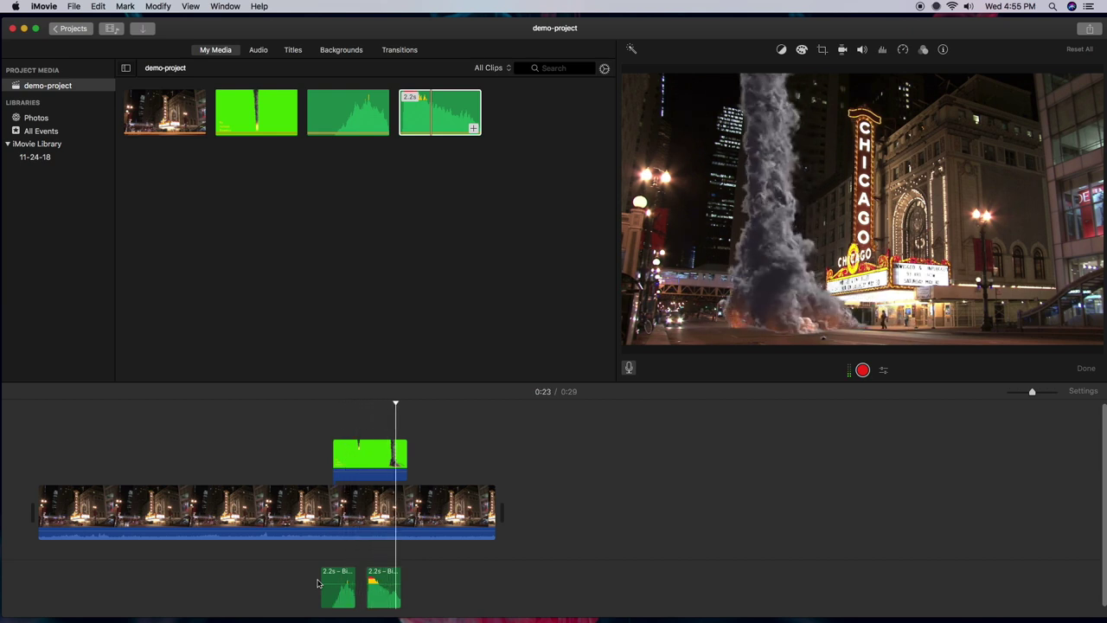
key("space")
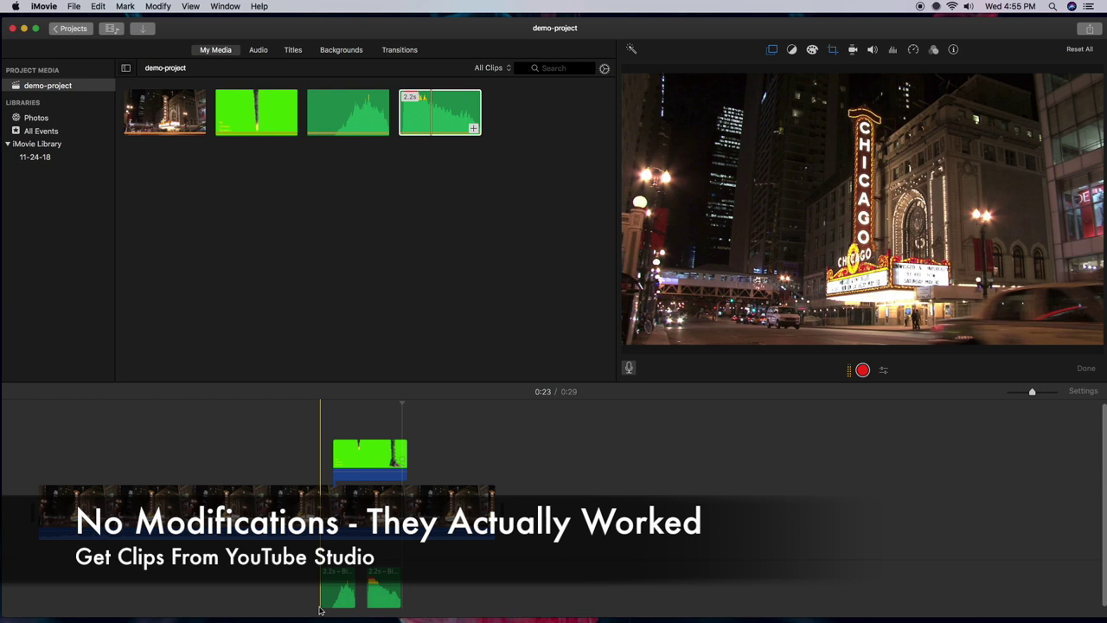
Replay 0:18 to 0:23 to check the smoke column landing, then select the green overlay clip
left_click(319, 610)
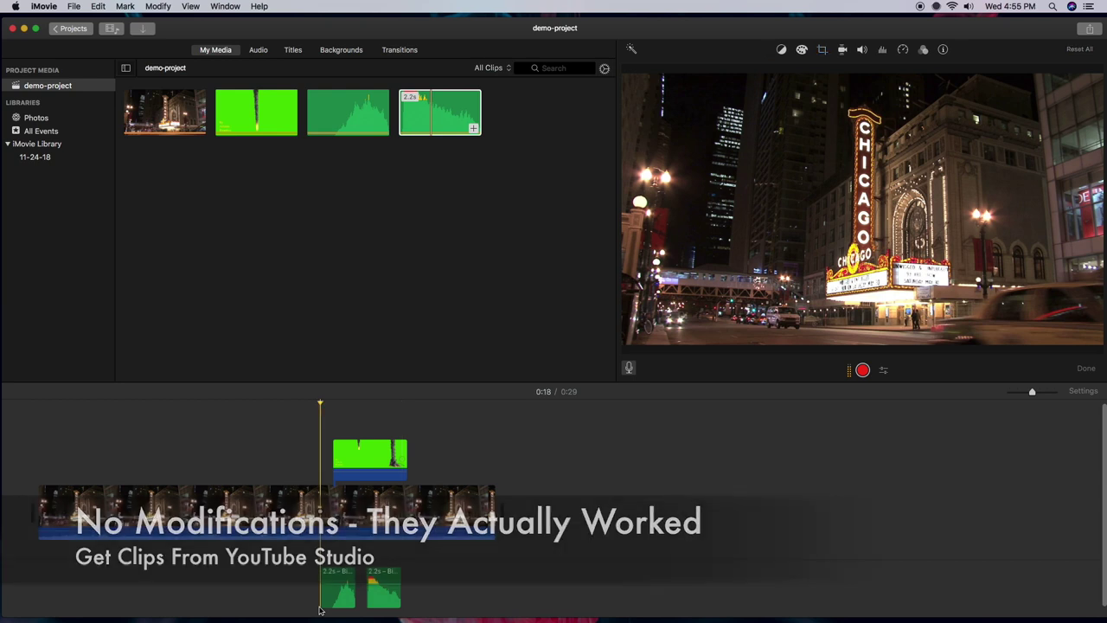
key("space")
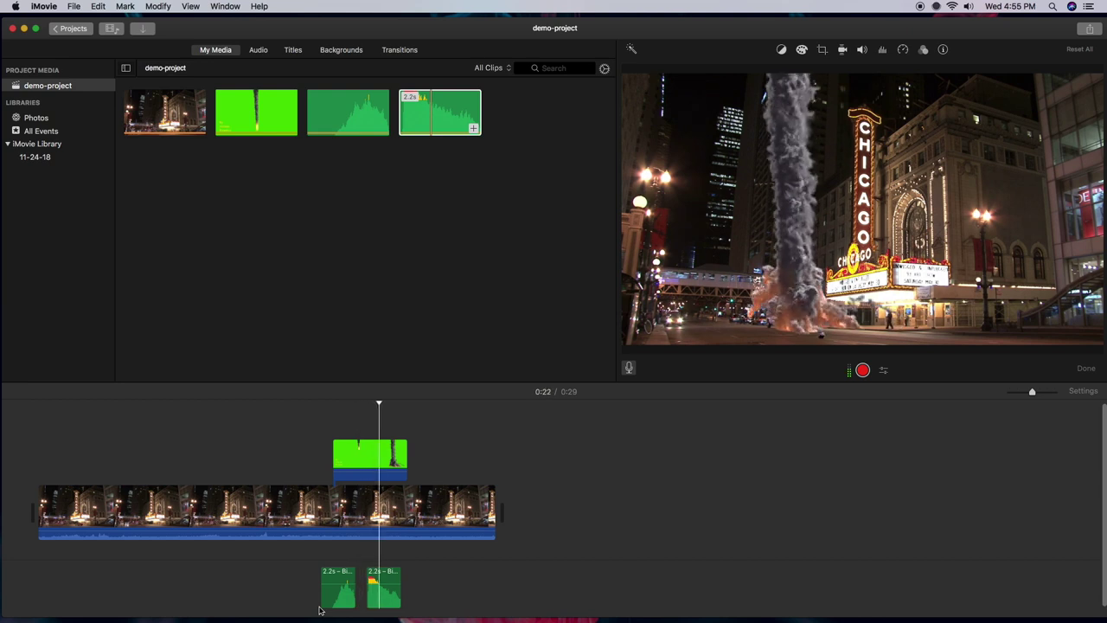
key("space")
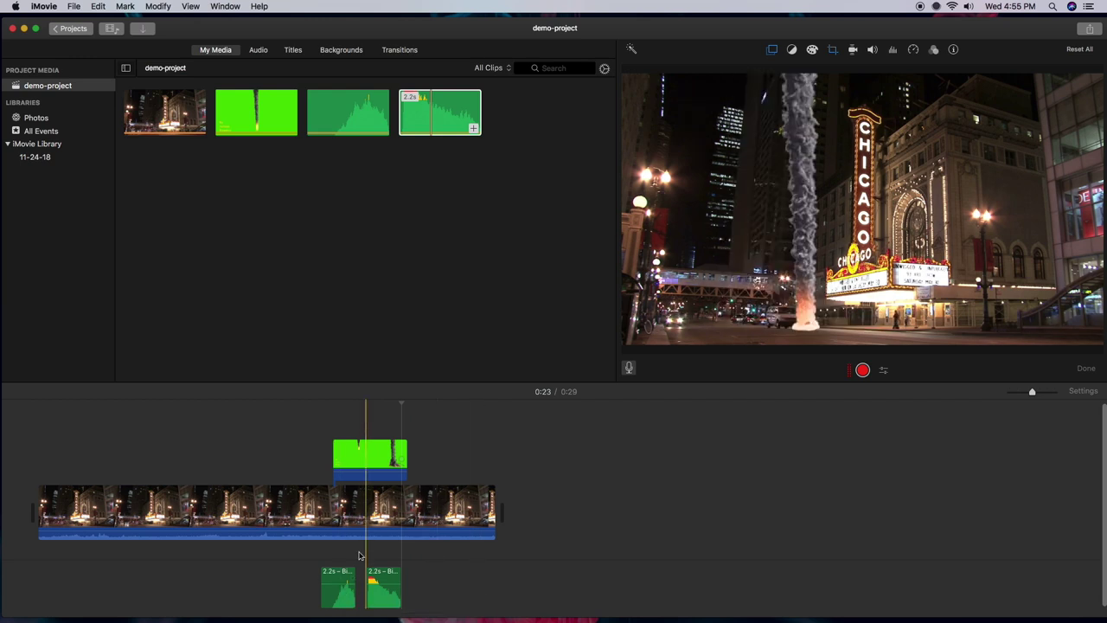
left_click(359, 477)
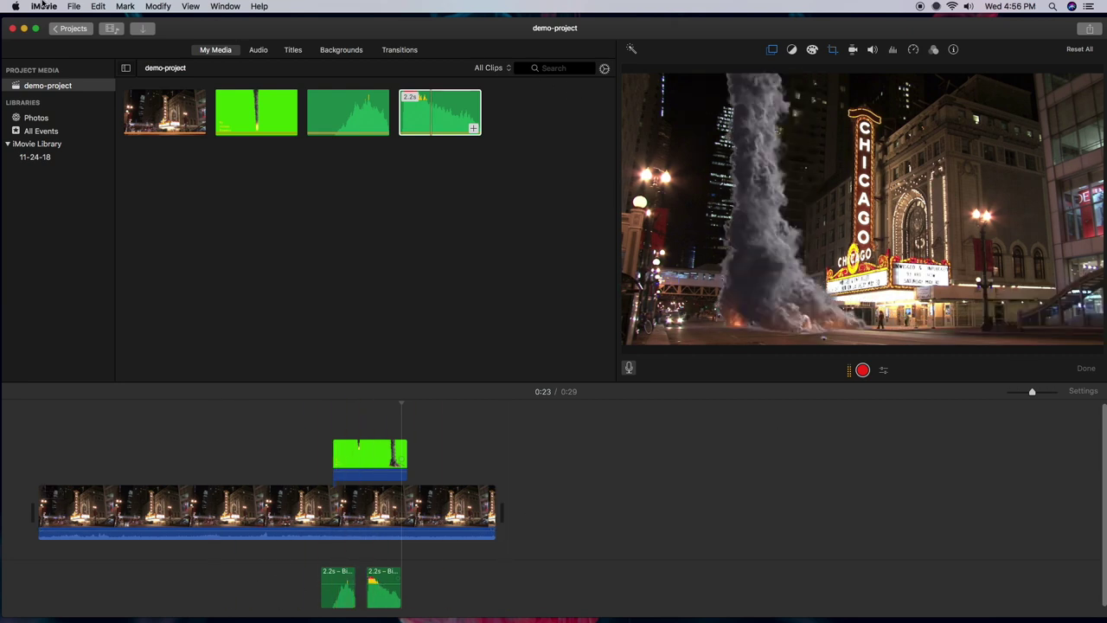
left_click(191, 7)
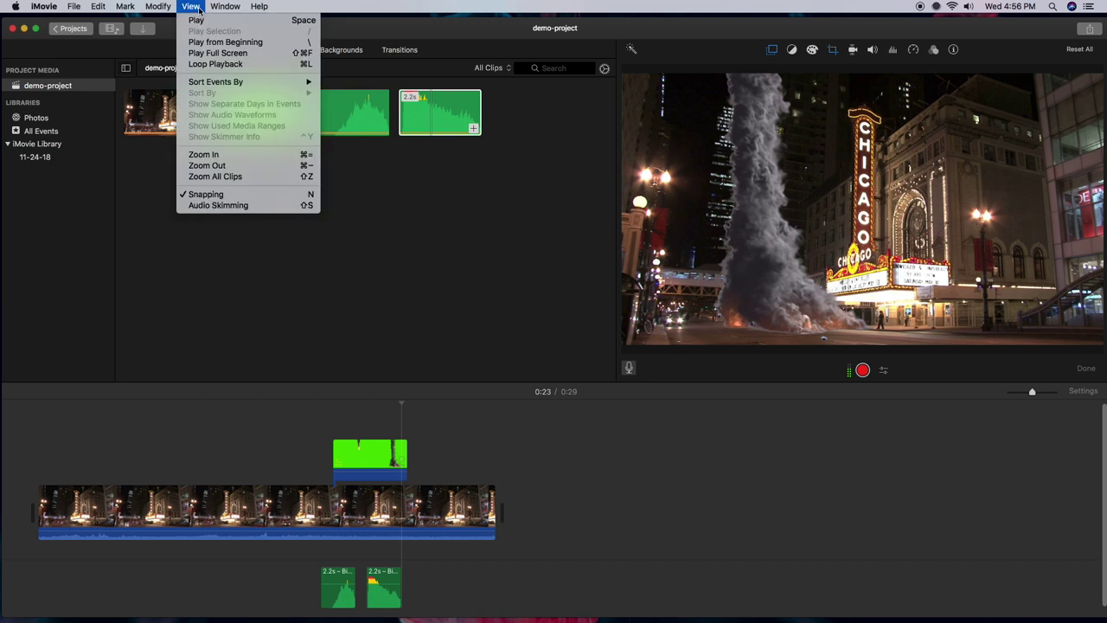
Play the whole Chicago Theater project full screen via View > Play Full Screen
left_click(216, 52)
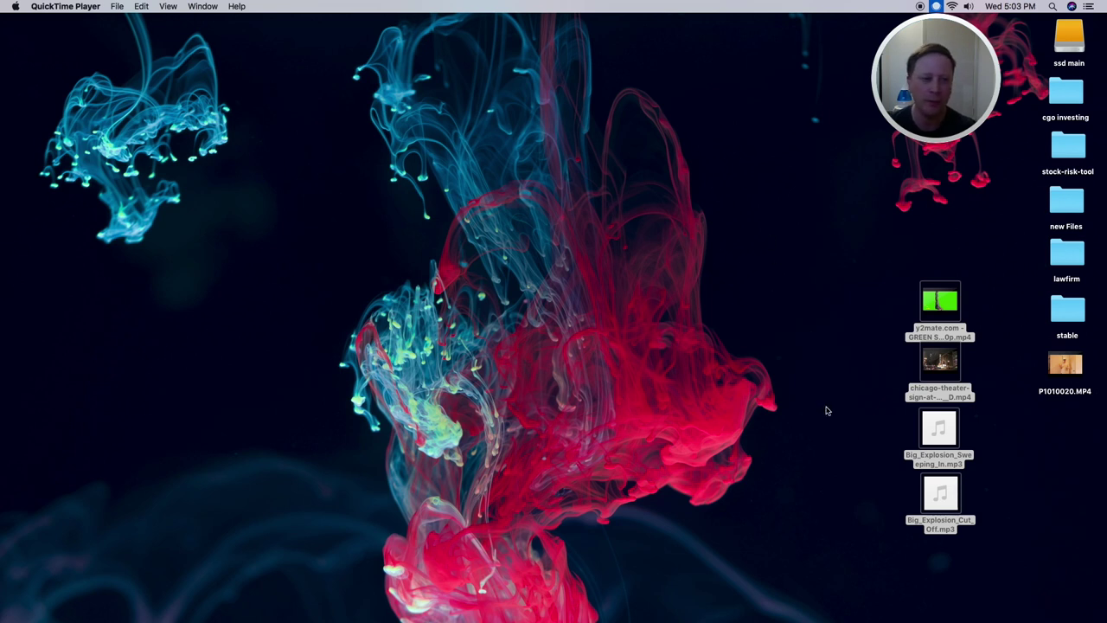
Select the four desktop media files, then bring Chrome's Storyblocks green screen results forward
left_click_drag(986, 316, 891, 517)
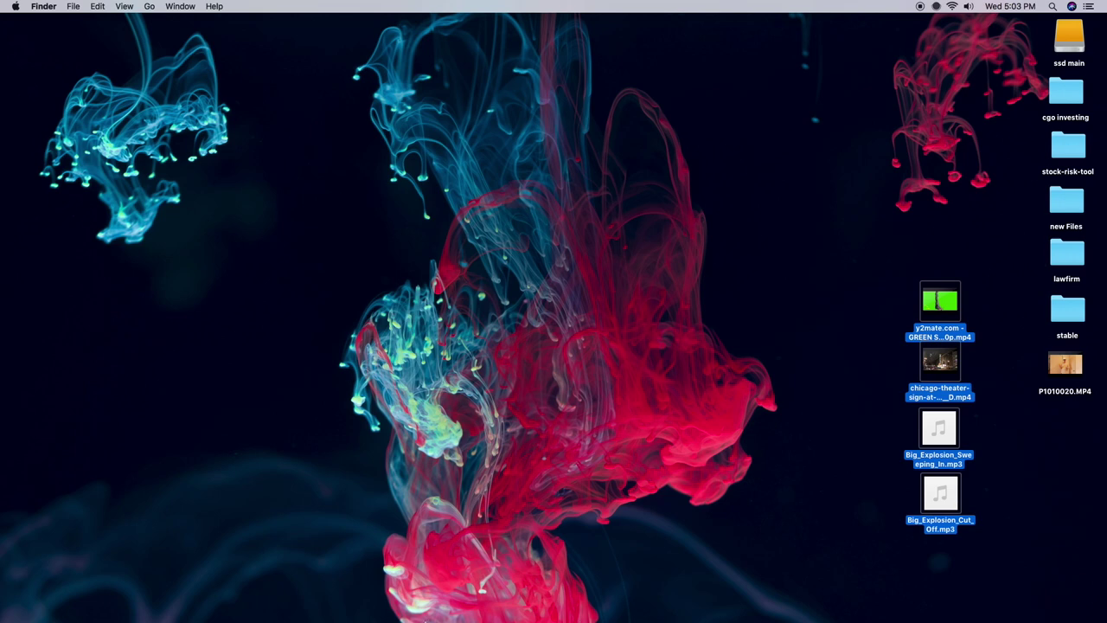
left_click(264, 599)
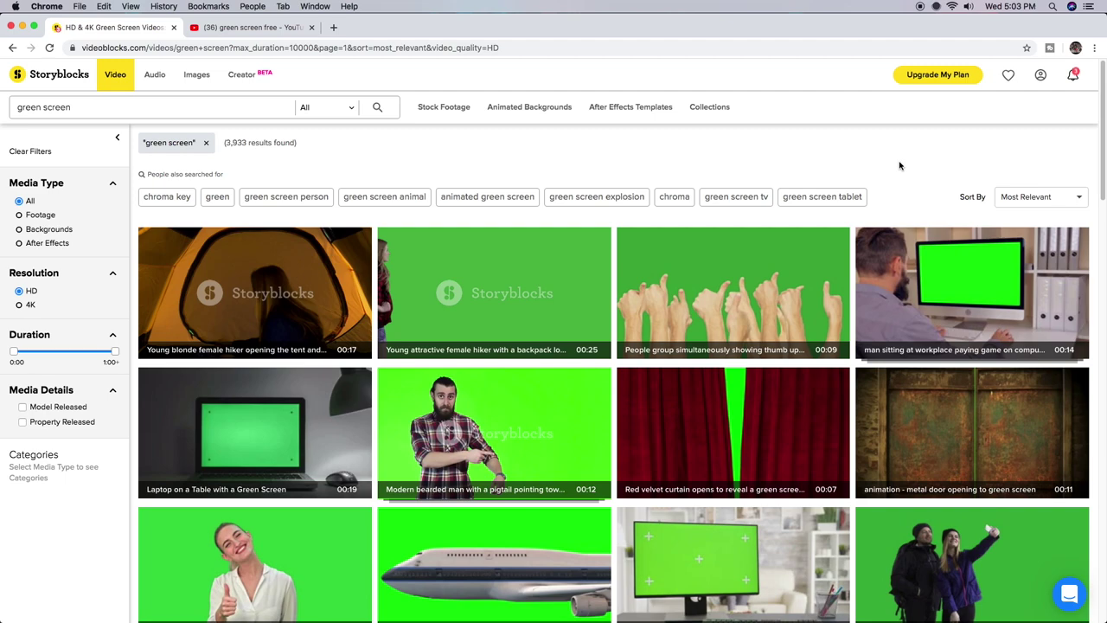
Scroll through the Storyblocks green screen clip results
scroll(735, 302, "down", 3)
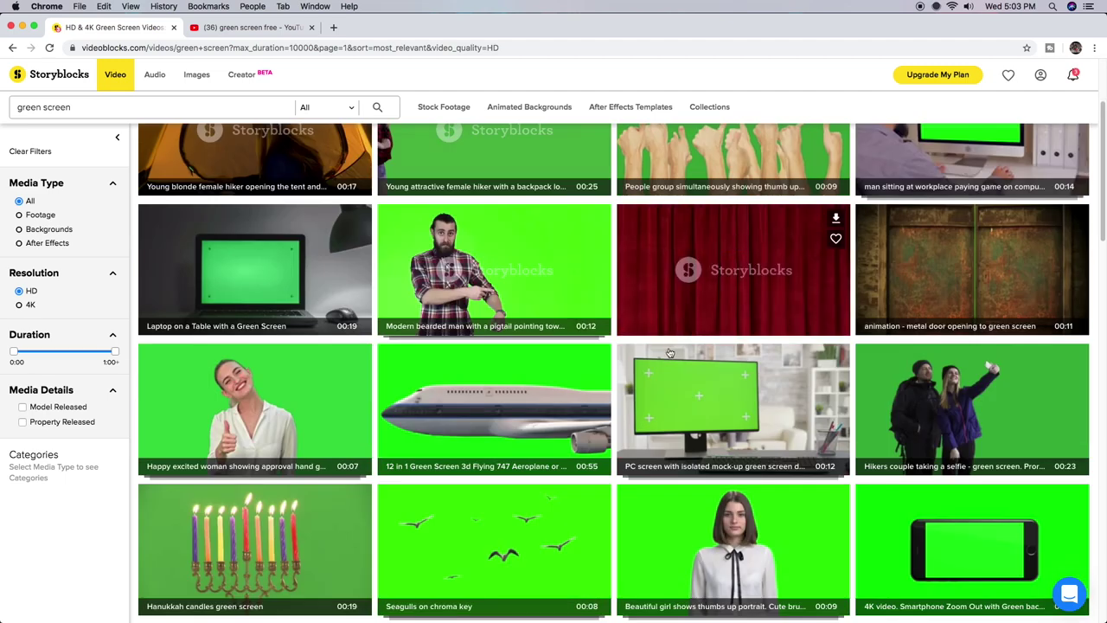
scroll(668, 357, "down", 2)
scroll(667, 357, "down", 2)
scroll(657, 355, "down", 4)
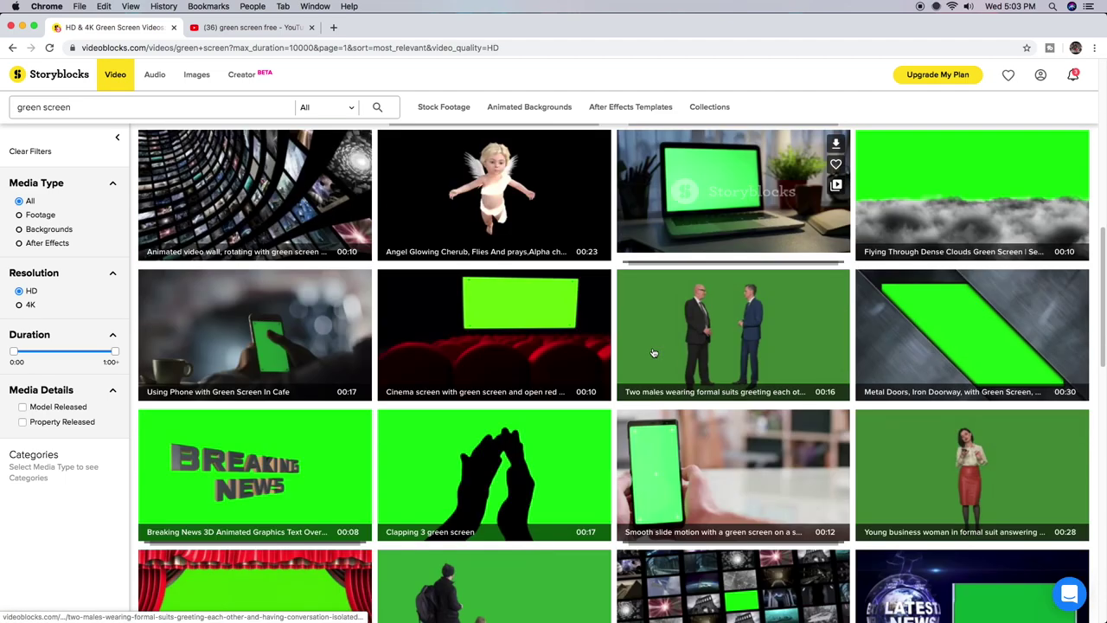
scroll(655, 346, "down", 1)
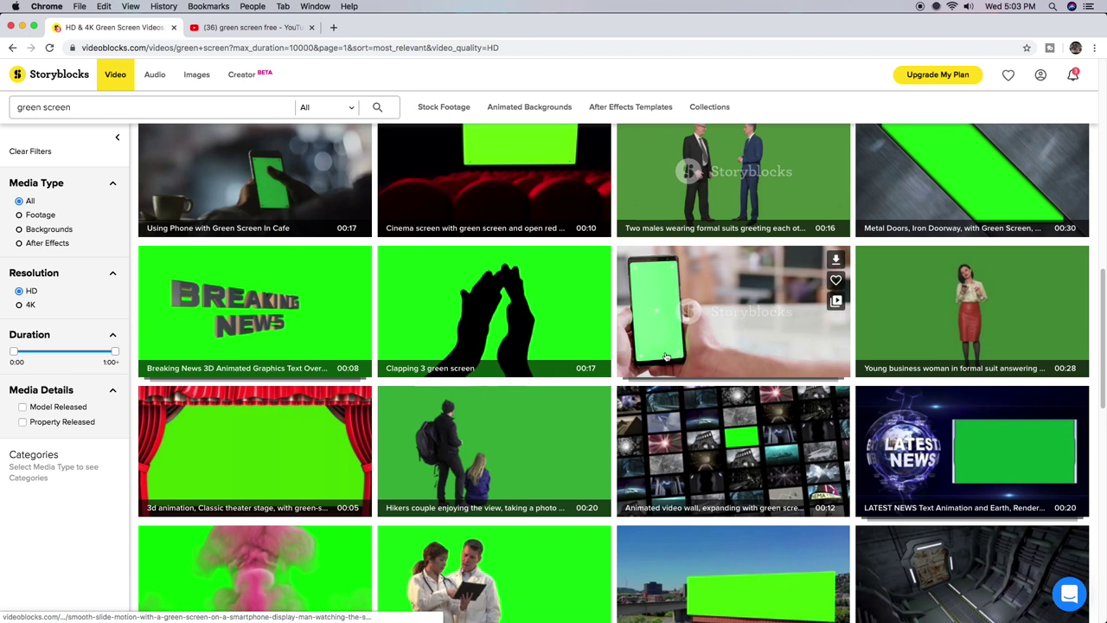
scroll(658, 325, "down", 1)
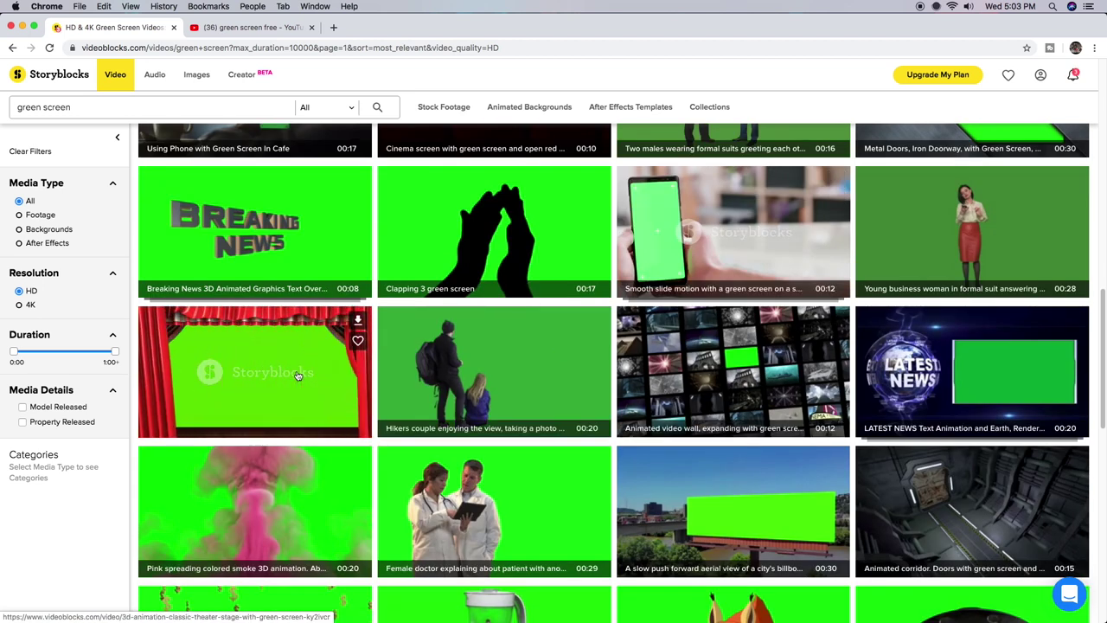
scroll(303, 375, "down", 2)
scroll(296, 376, "down", 1)
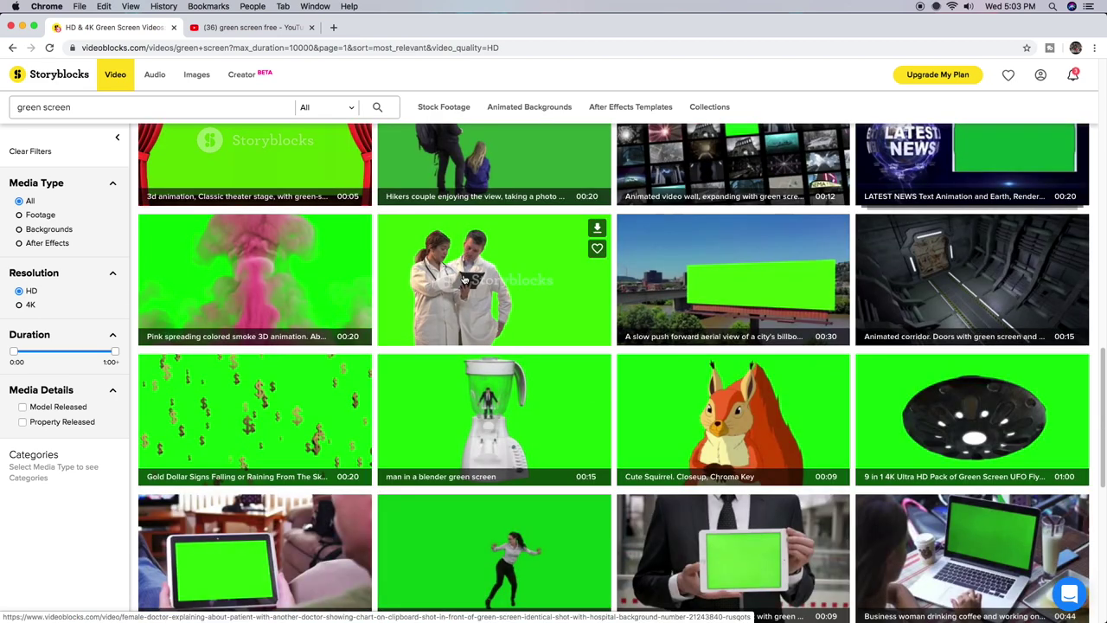
scroll(492, 391, "down", 2)
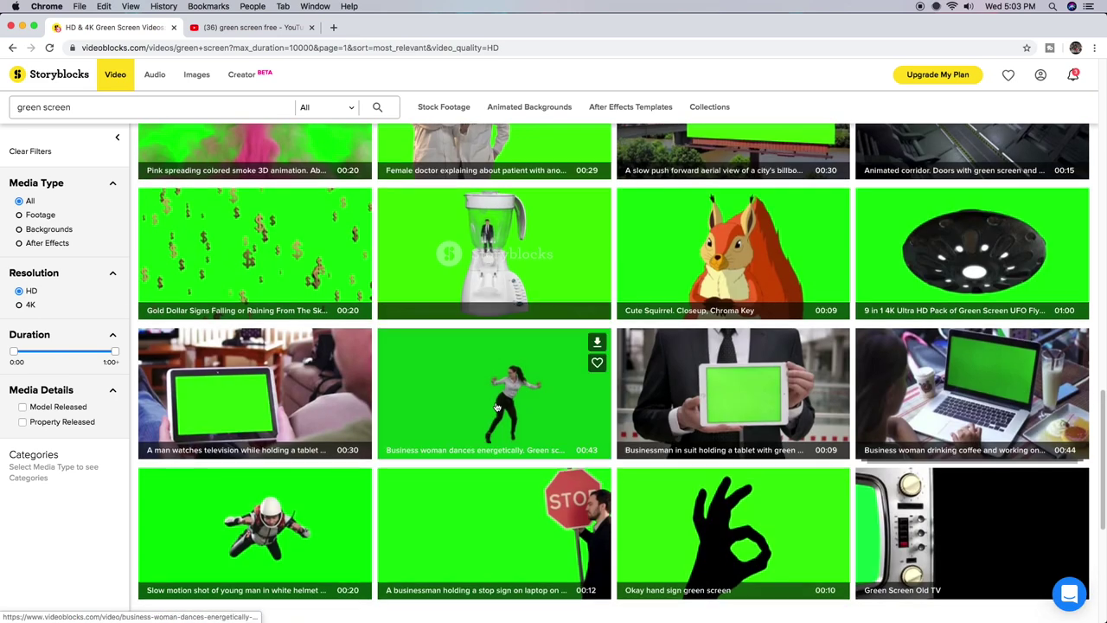
scroll(497, 405, "down", 1)
scroll(497, 405, "up", 10)
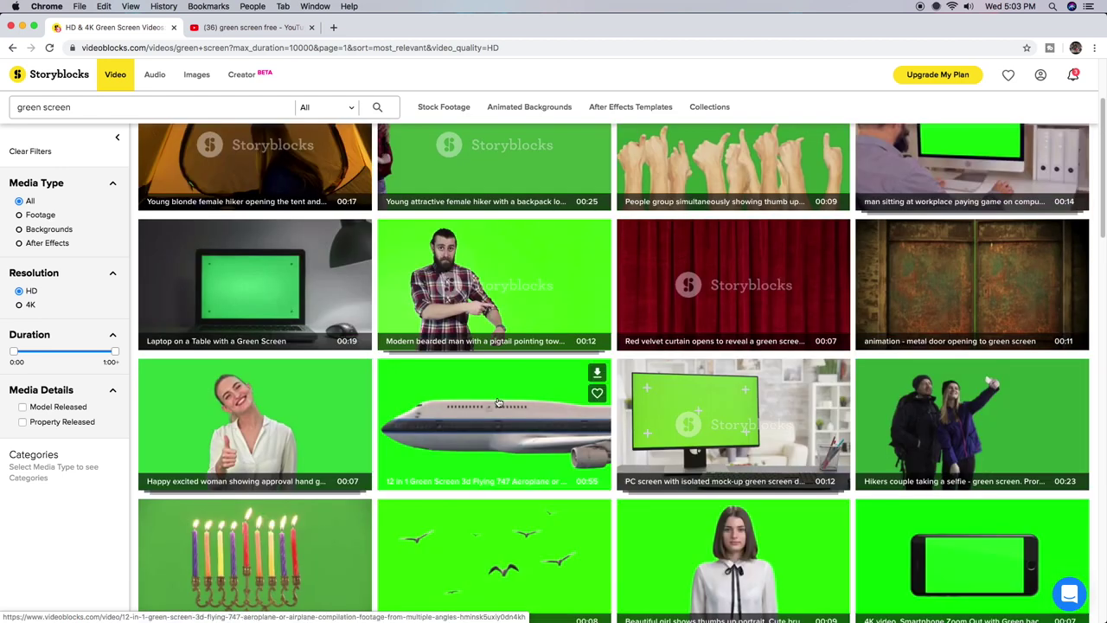
scroll(497, 405, "up", 2)
Search Storyblocks for 'cities', then switch to the YouTube 'green screen free' results
left_click(142, 108)
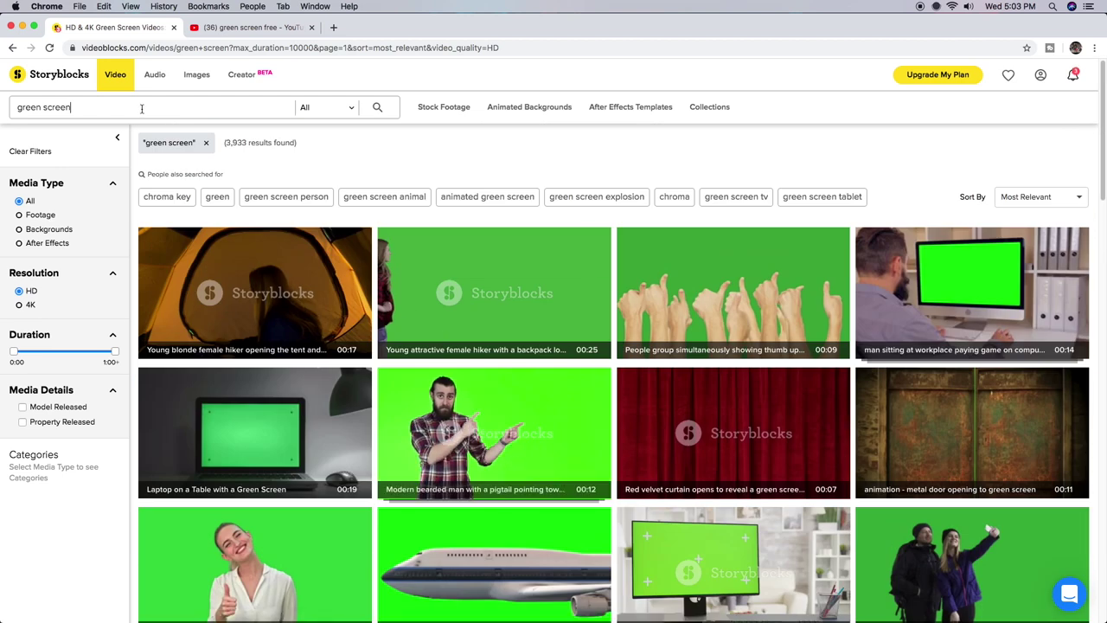
type("c")
key("BackSpace")
type("cities")
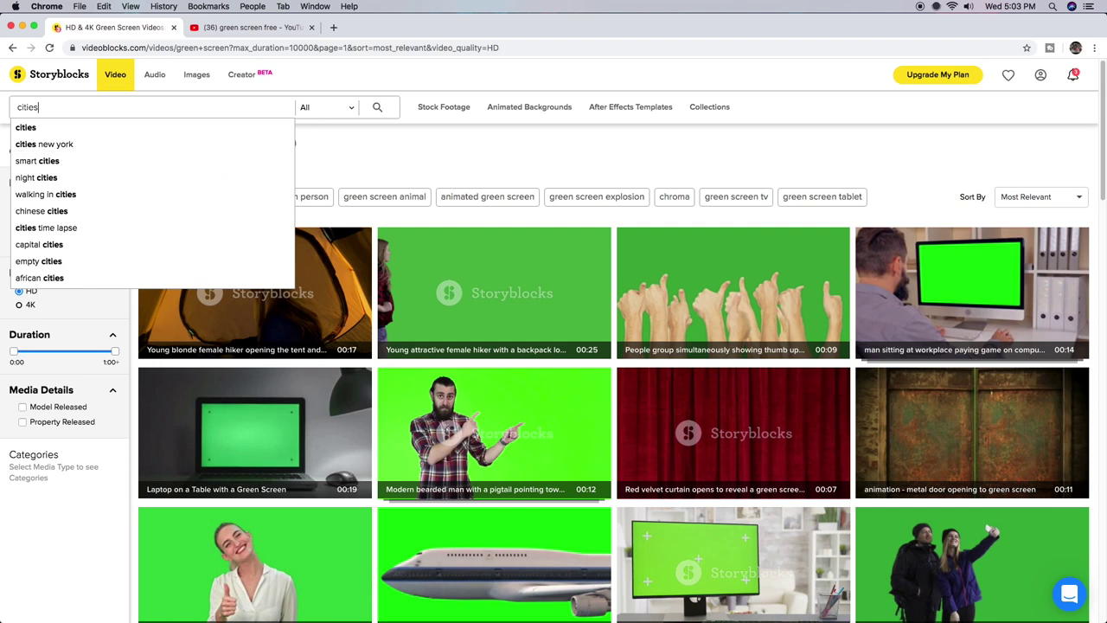
key("Return")
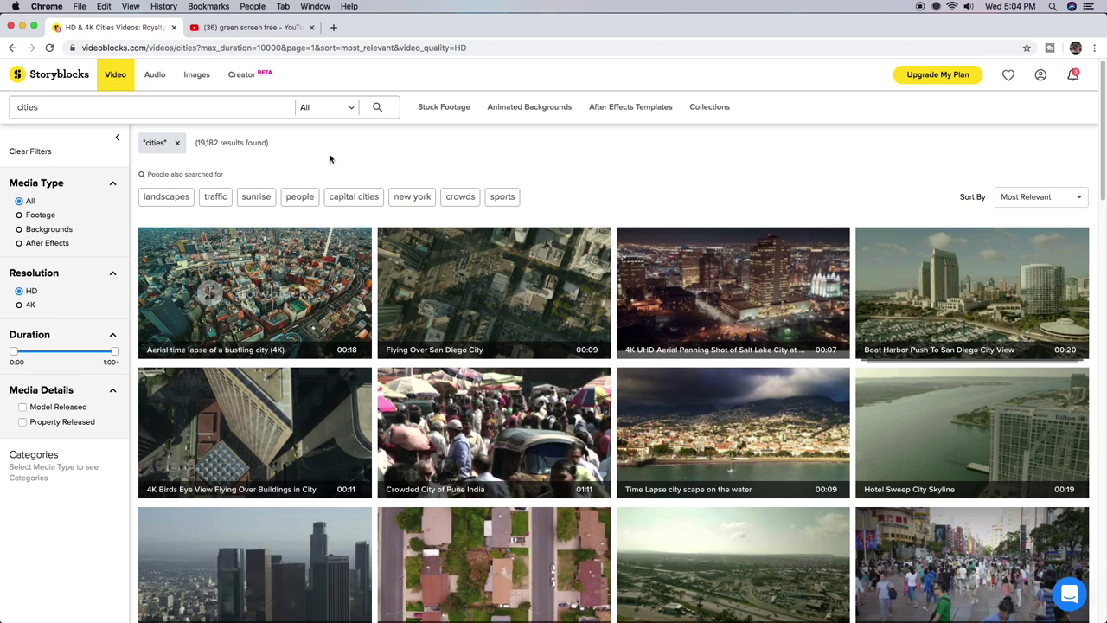
left_click(254, 28)
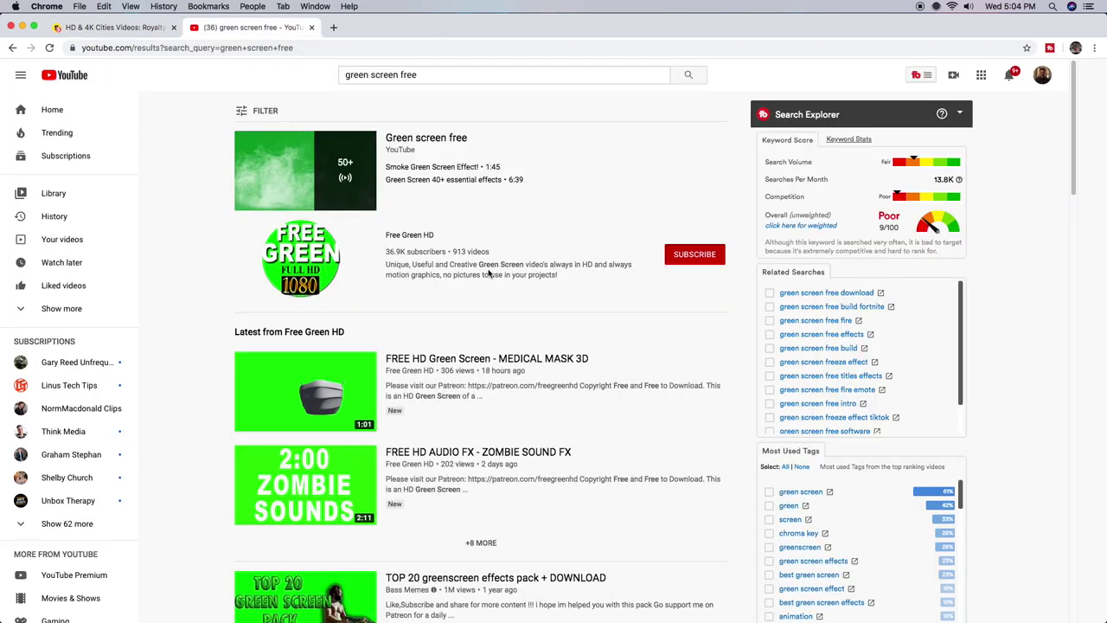
Open the 'Front Apache green screen FULL HD' video and skip past its intro
scroll(531, 328, "down", 6)
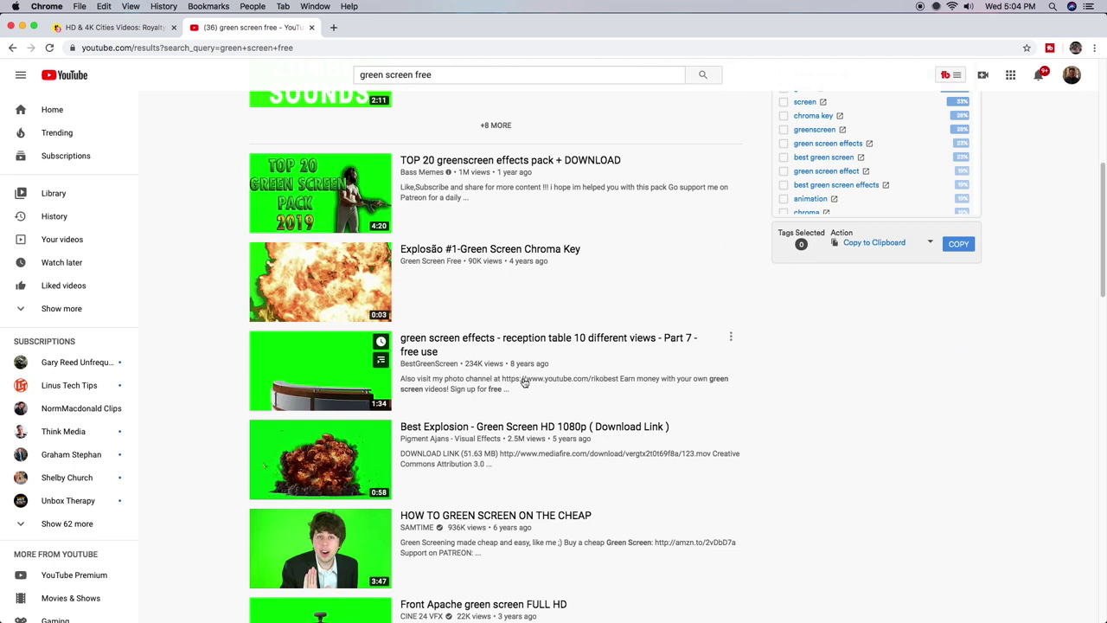
scroll(528, 363, "up", 6)
scroll(523, 399, "down", 10)
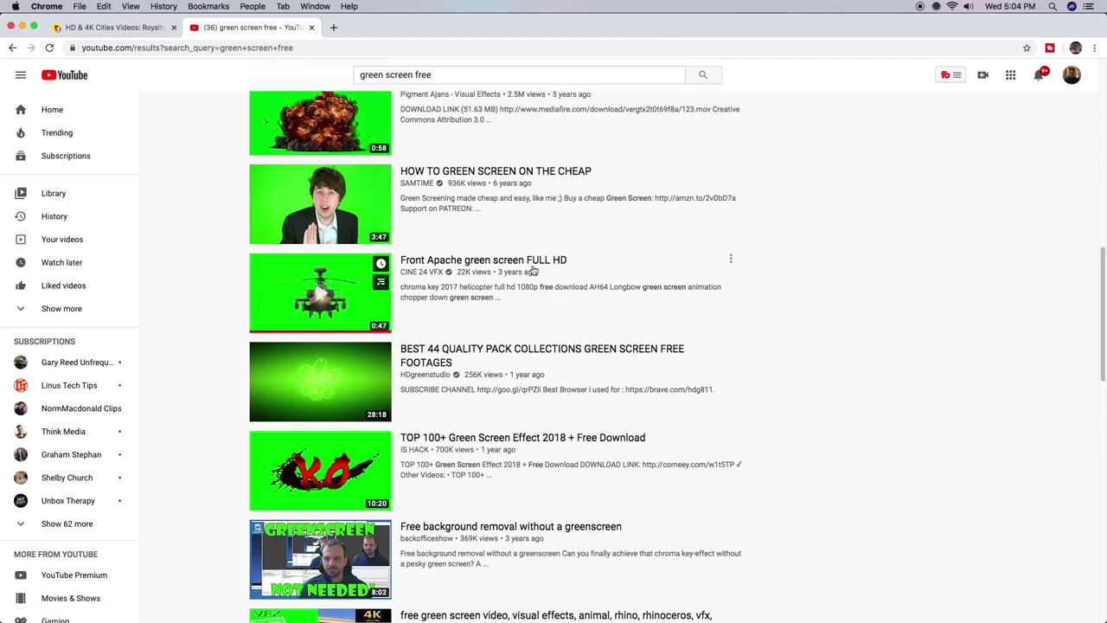
mouse_move(567, 442)
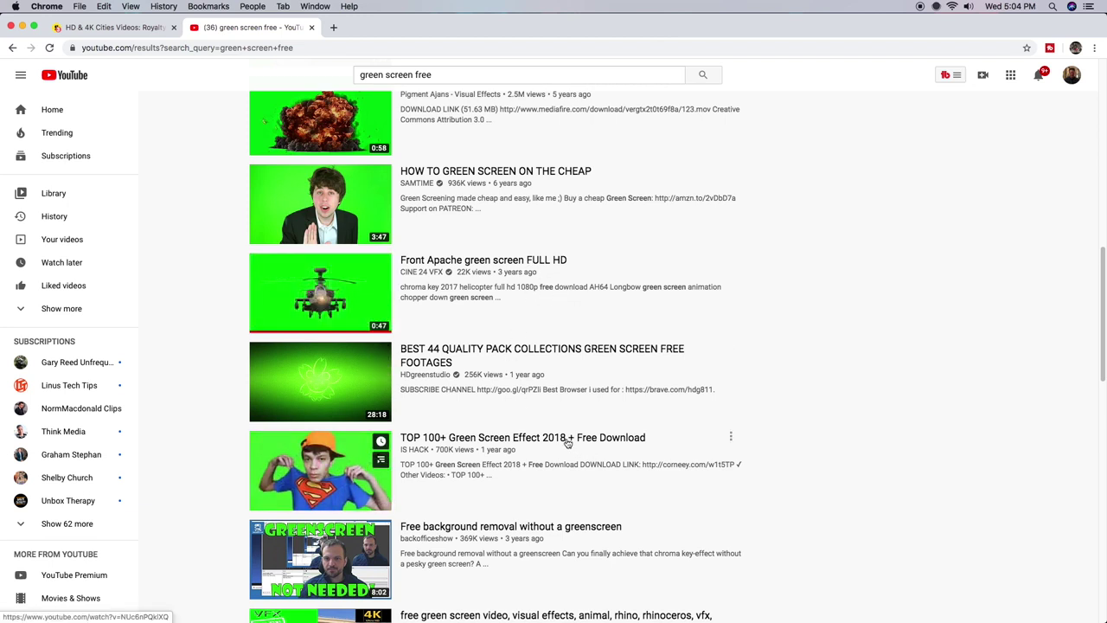
left_click(532, 299)
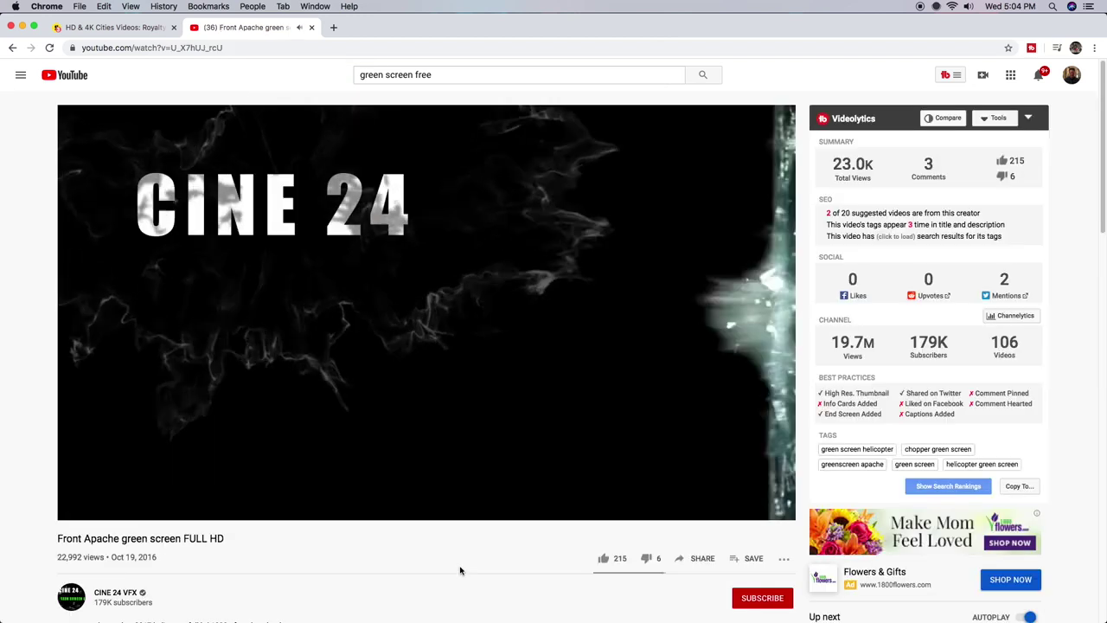
left_click(261, 501)
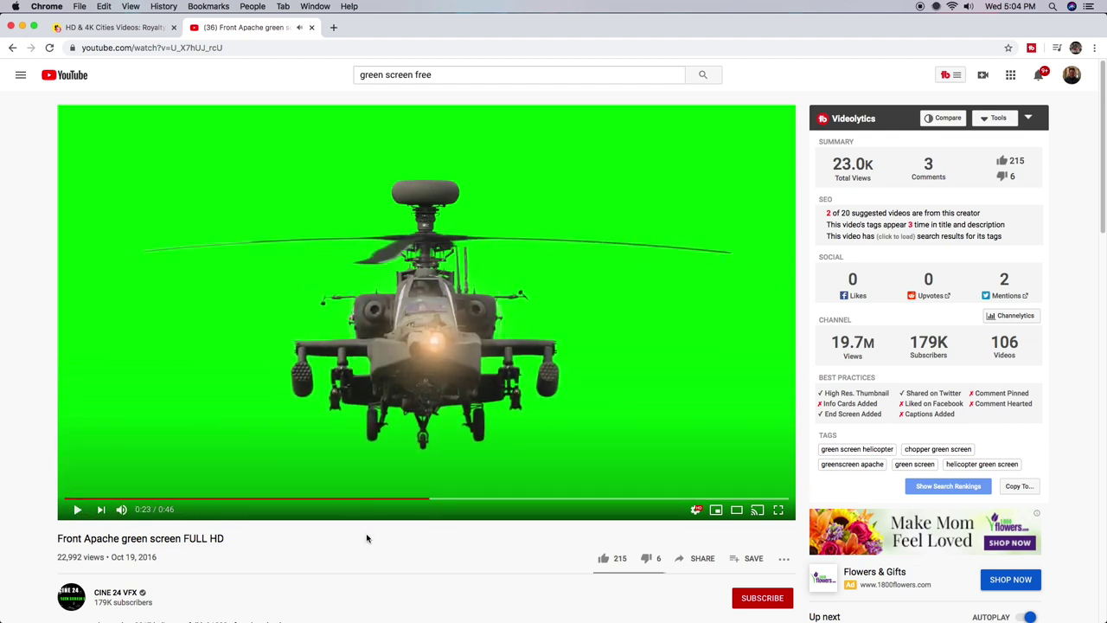
Expand the video's full description listing other helicopter green-screen clips
scroll(367, 538, "down", 5)
left_click(102, 419)
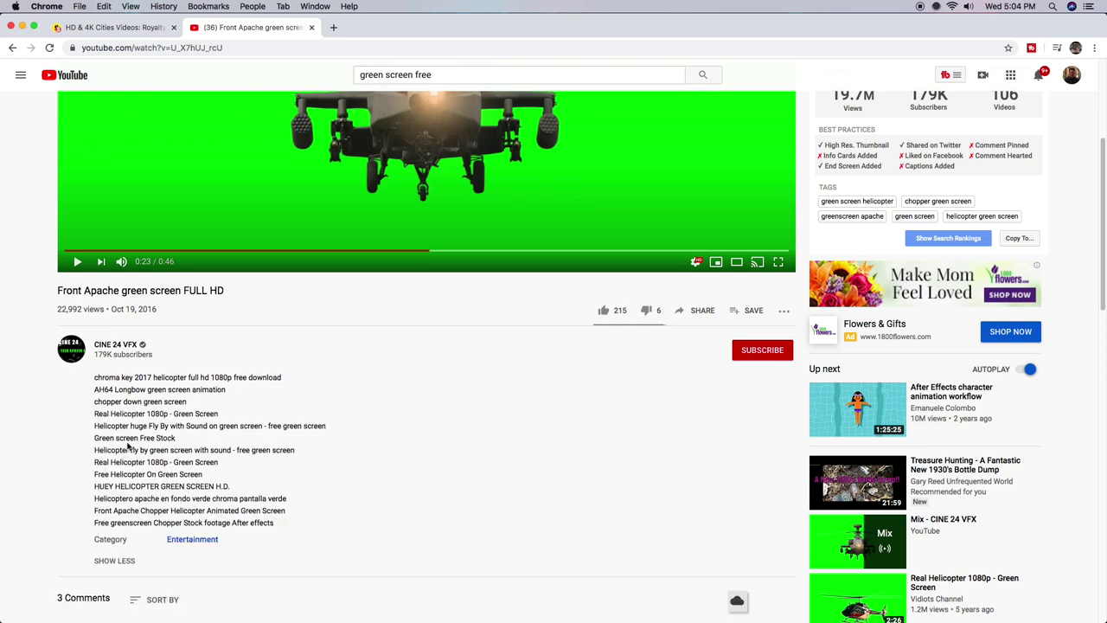
scroll(429, 530, "up", 5)
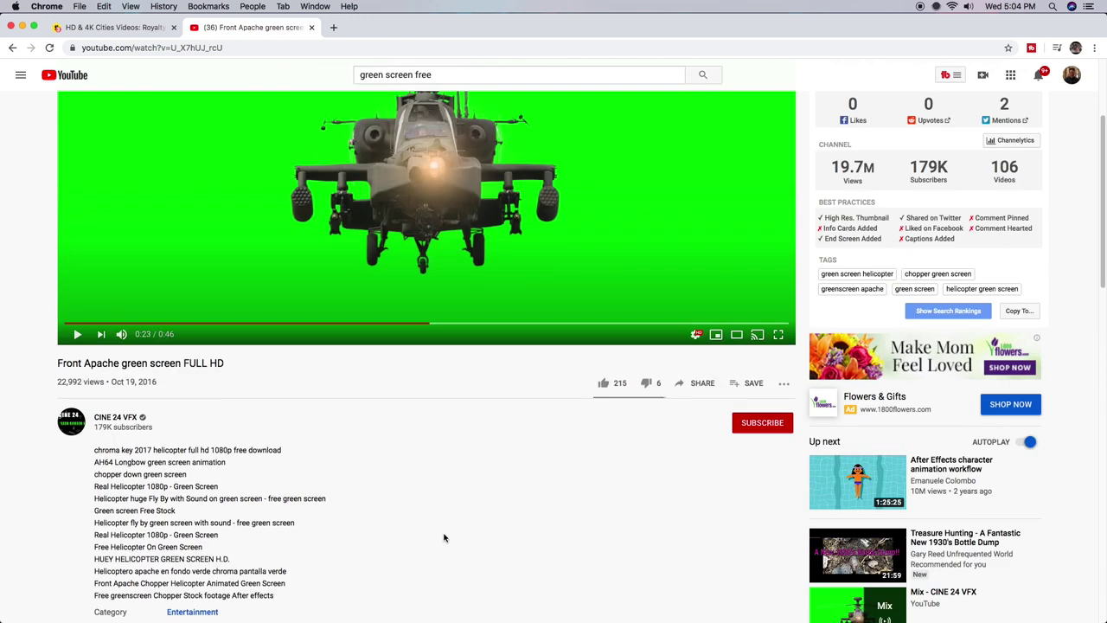